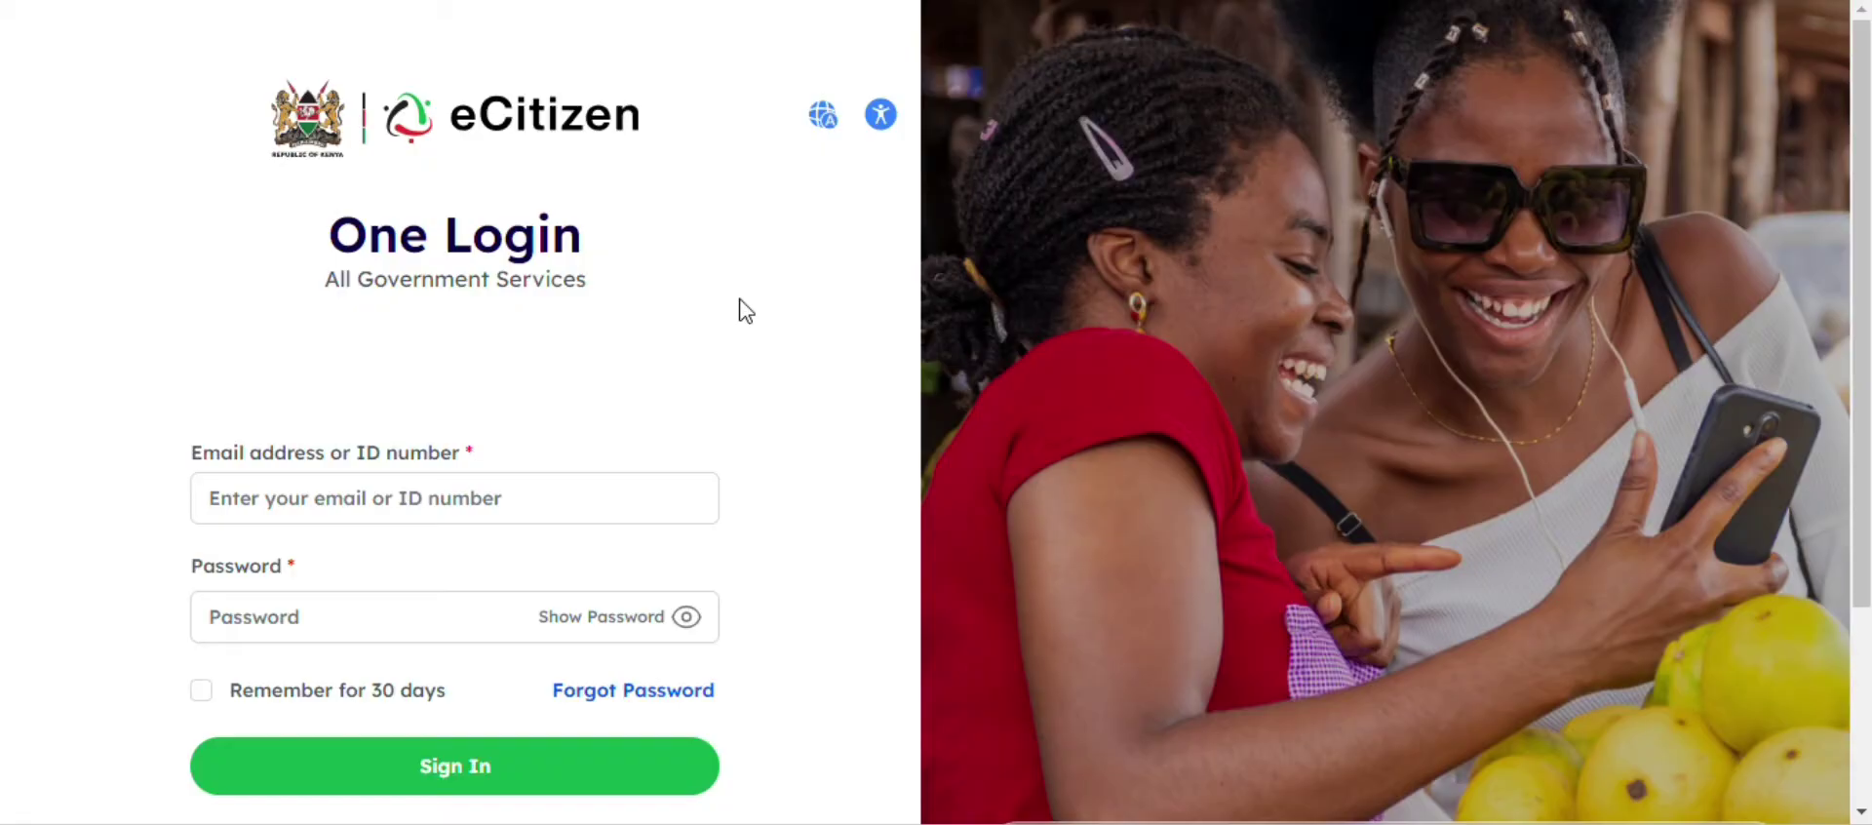
Step: Fill in the saved ID number and the account password on the One Login form
left_click(448, 482)
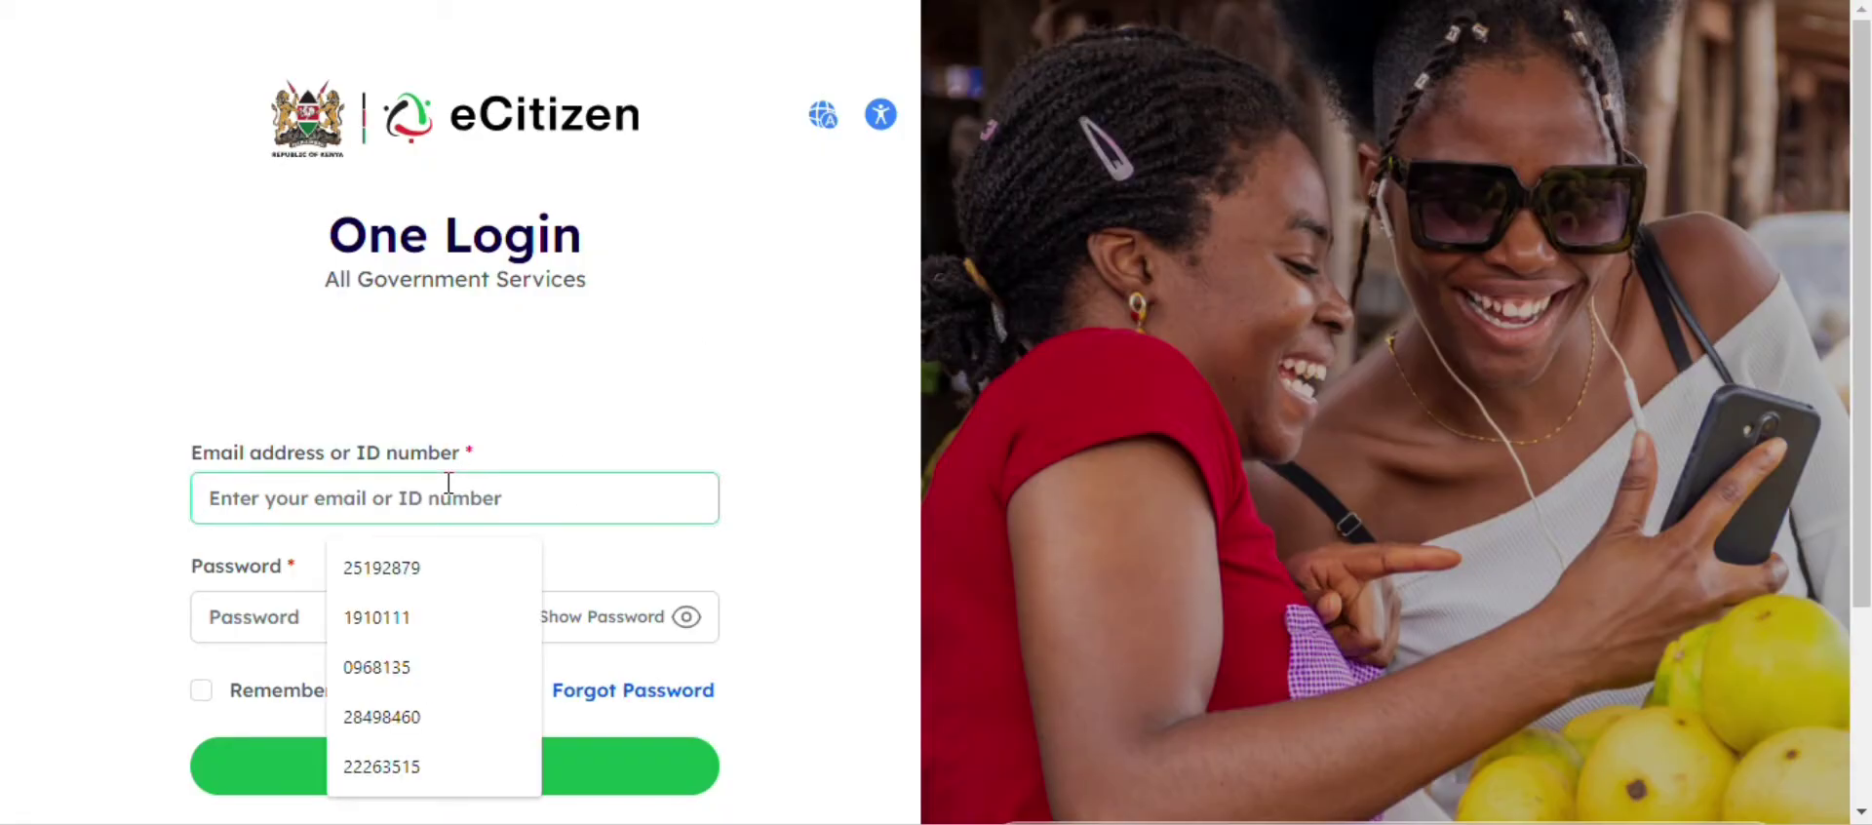
left_click(400, 571)
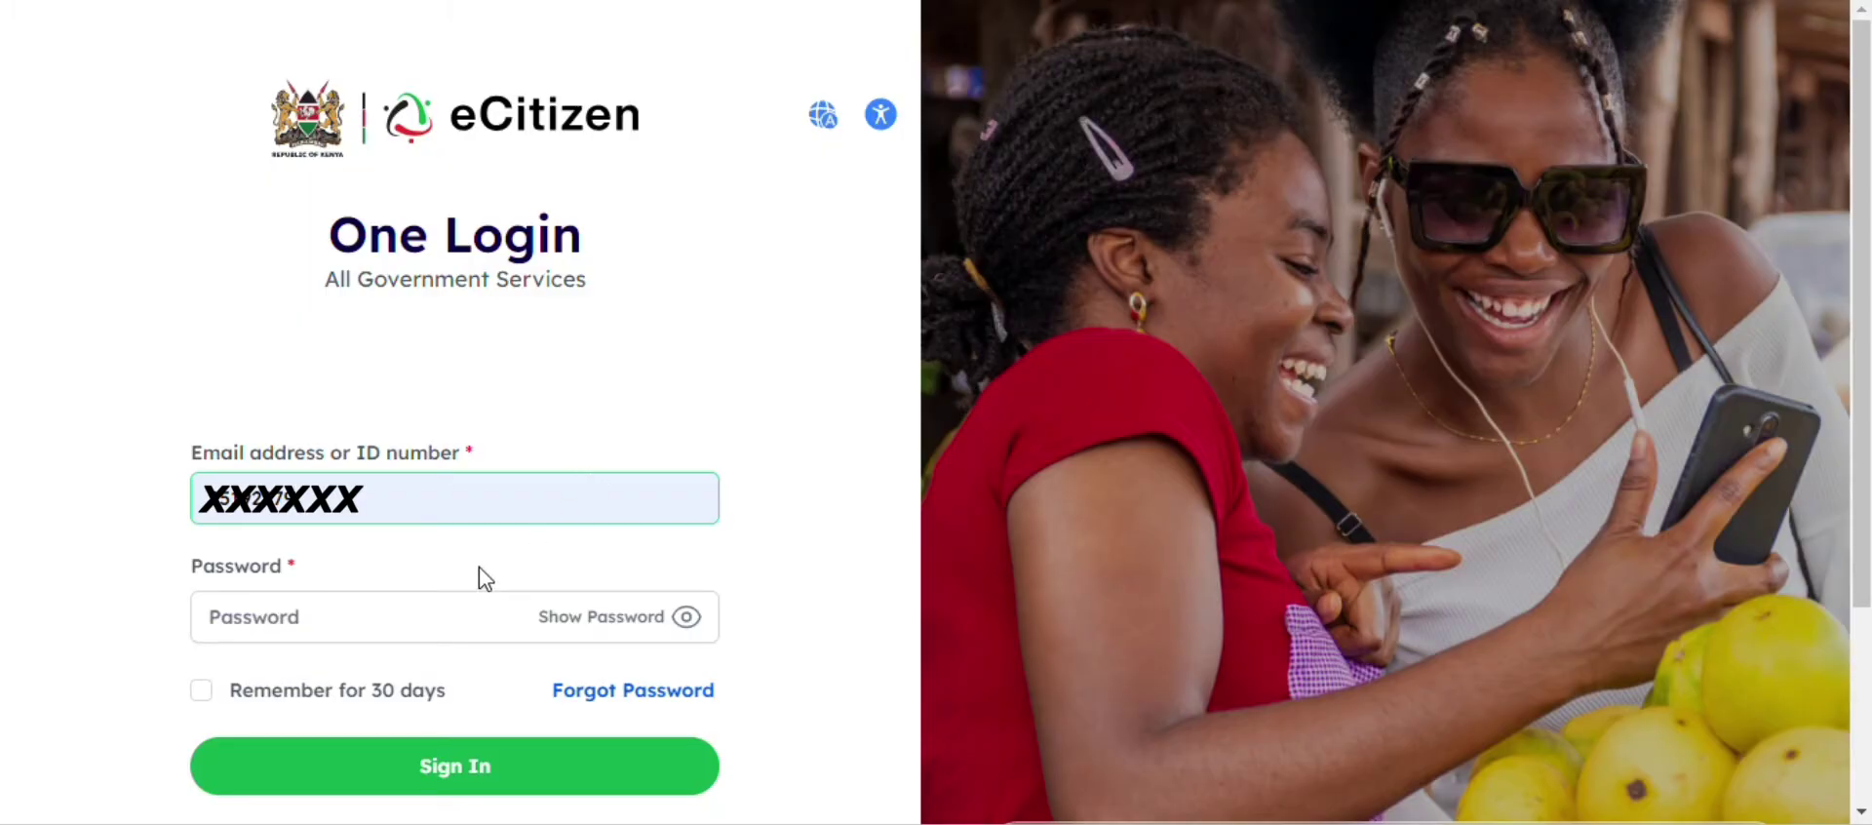
left_click(346, 620)
key("Caps_Lock")
type("•")
key("Caps_Lock")
type("••••••••")
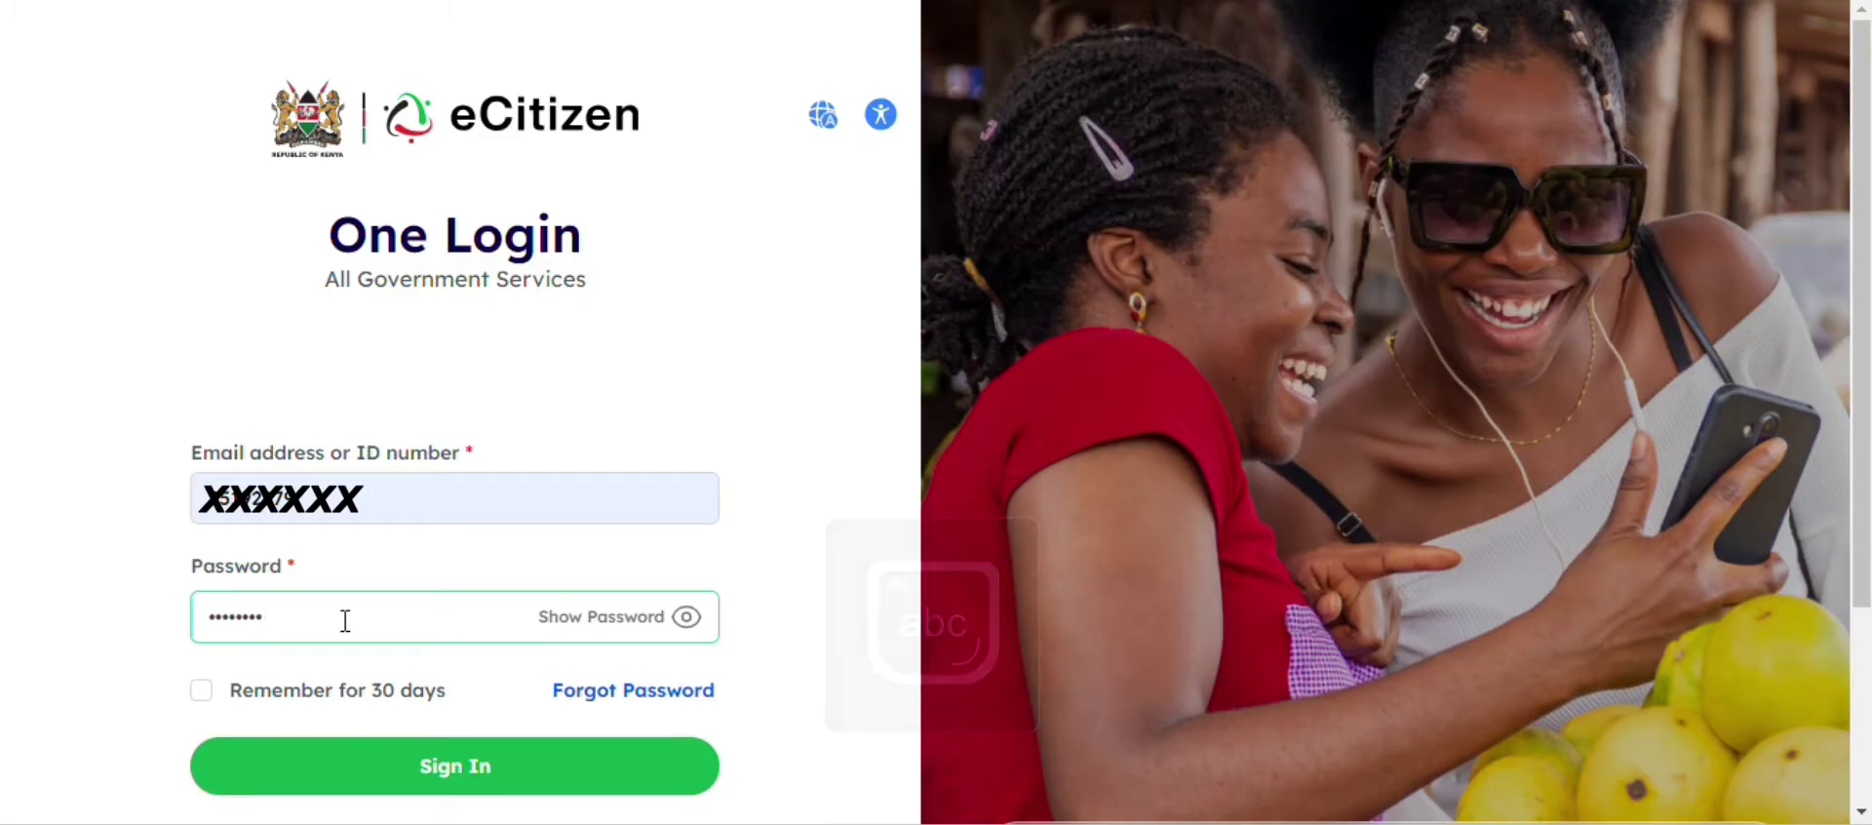
Step: Sign in, get the verification code sent by email, and submit it
left_click(496, 794)
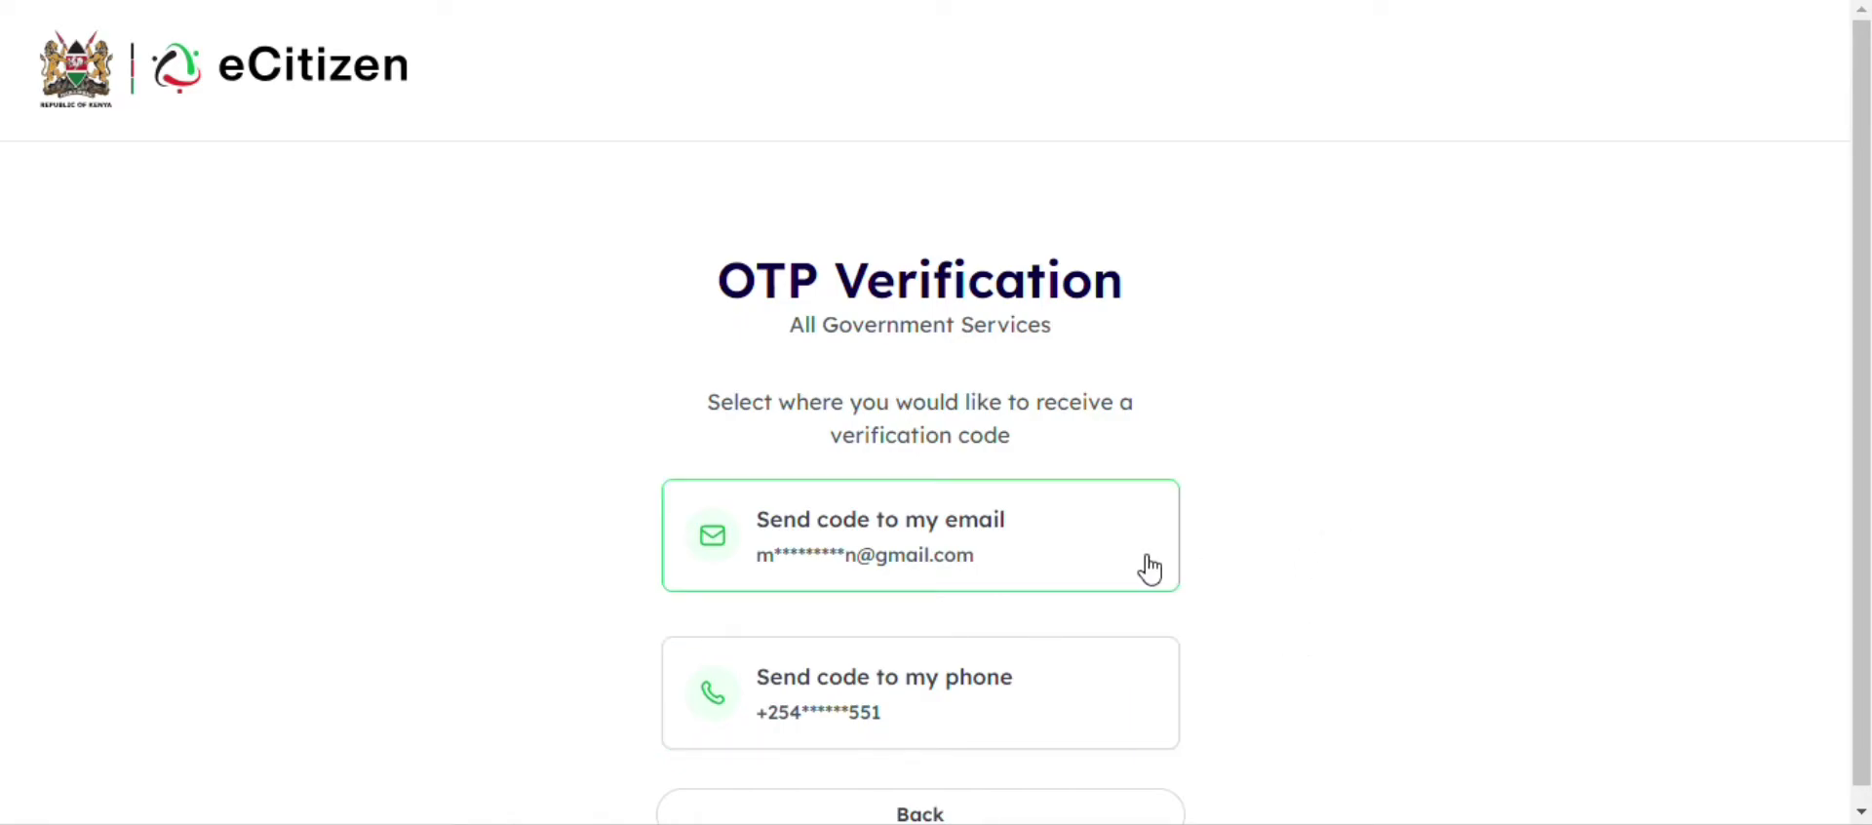
left_click(1103, 668)
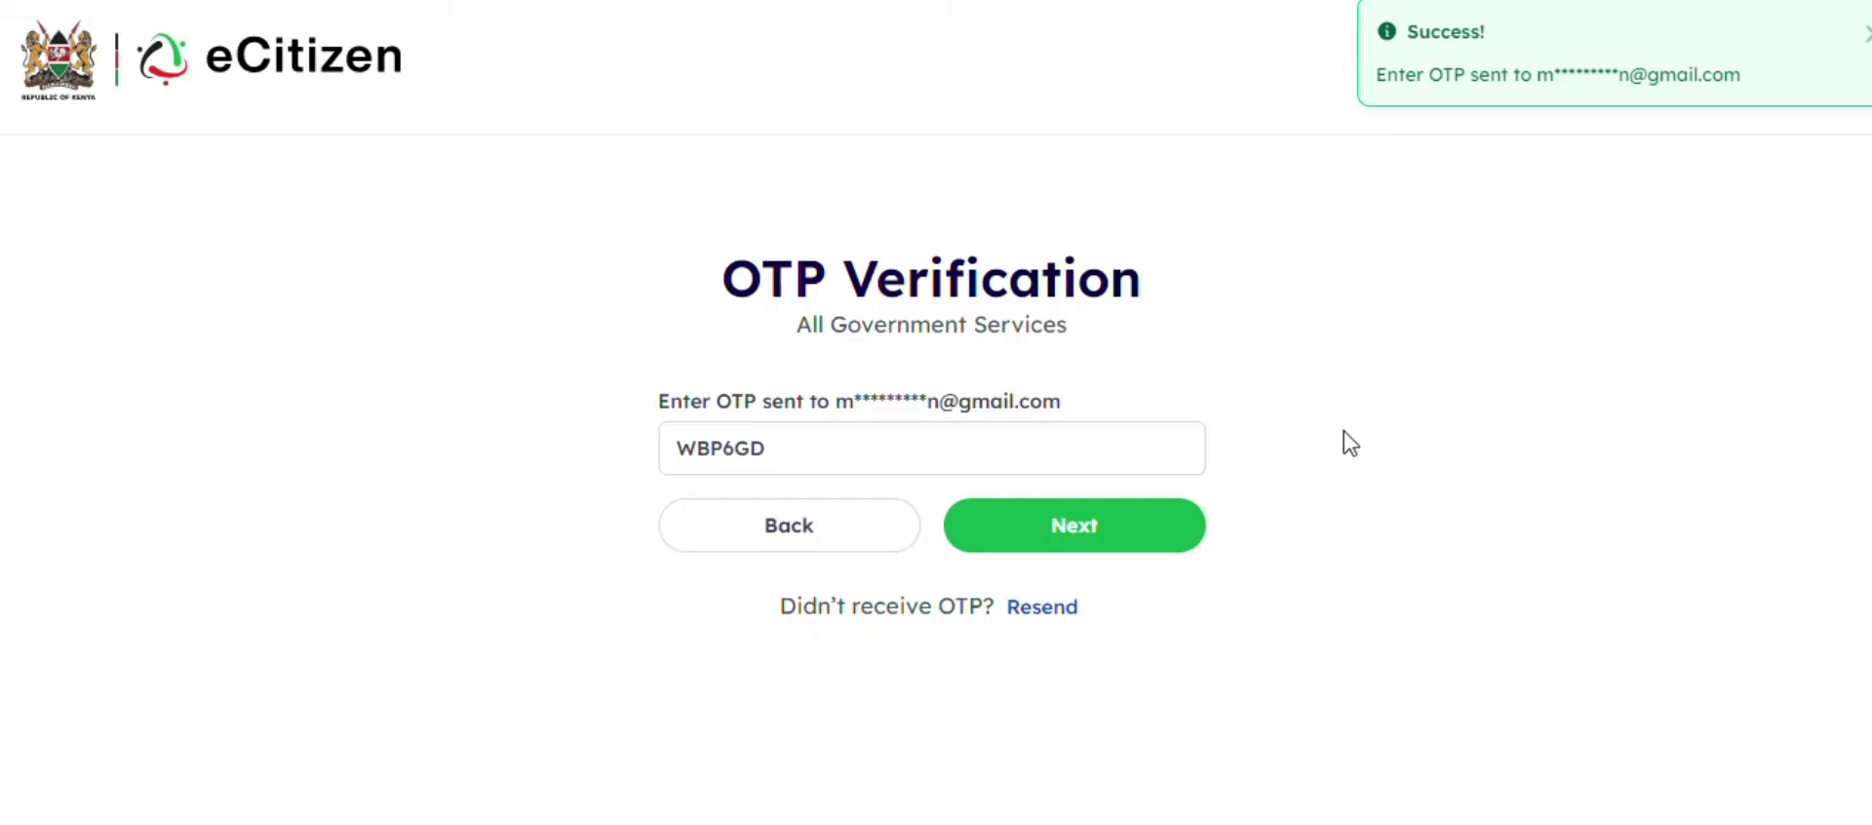
left_click(1117, 539)
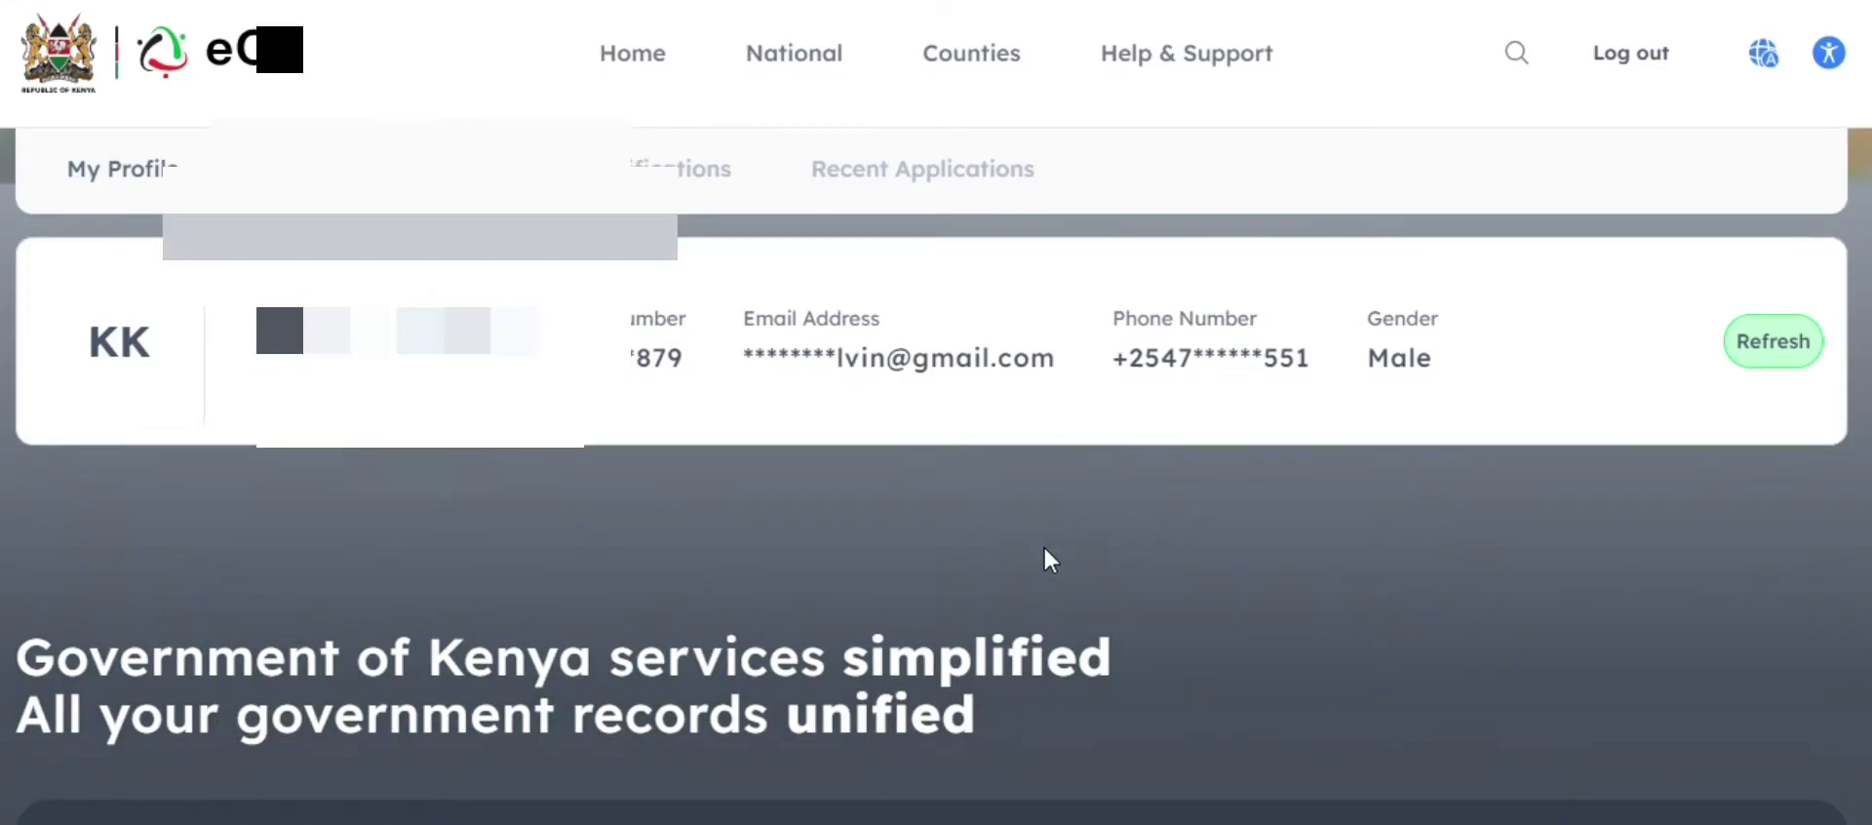
Step: Scroll the eCitizen dashboard to review the profile card and government service tiles
scroll(1045, 556, "down", 3)
scroll(1046, 562, "down", 2)
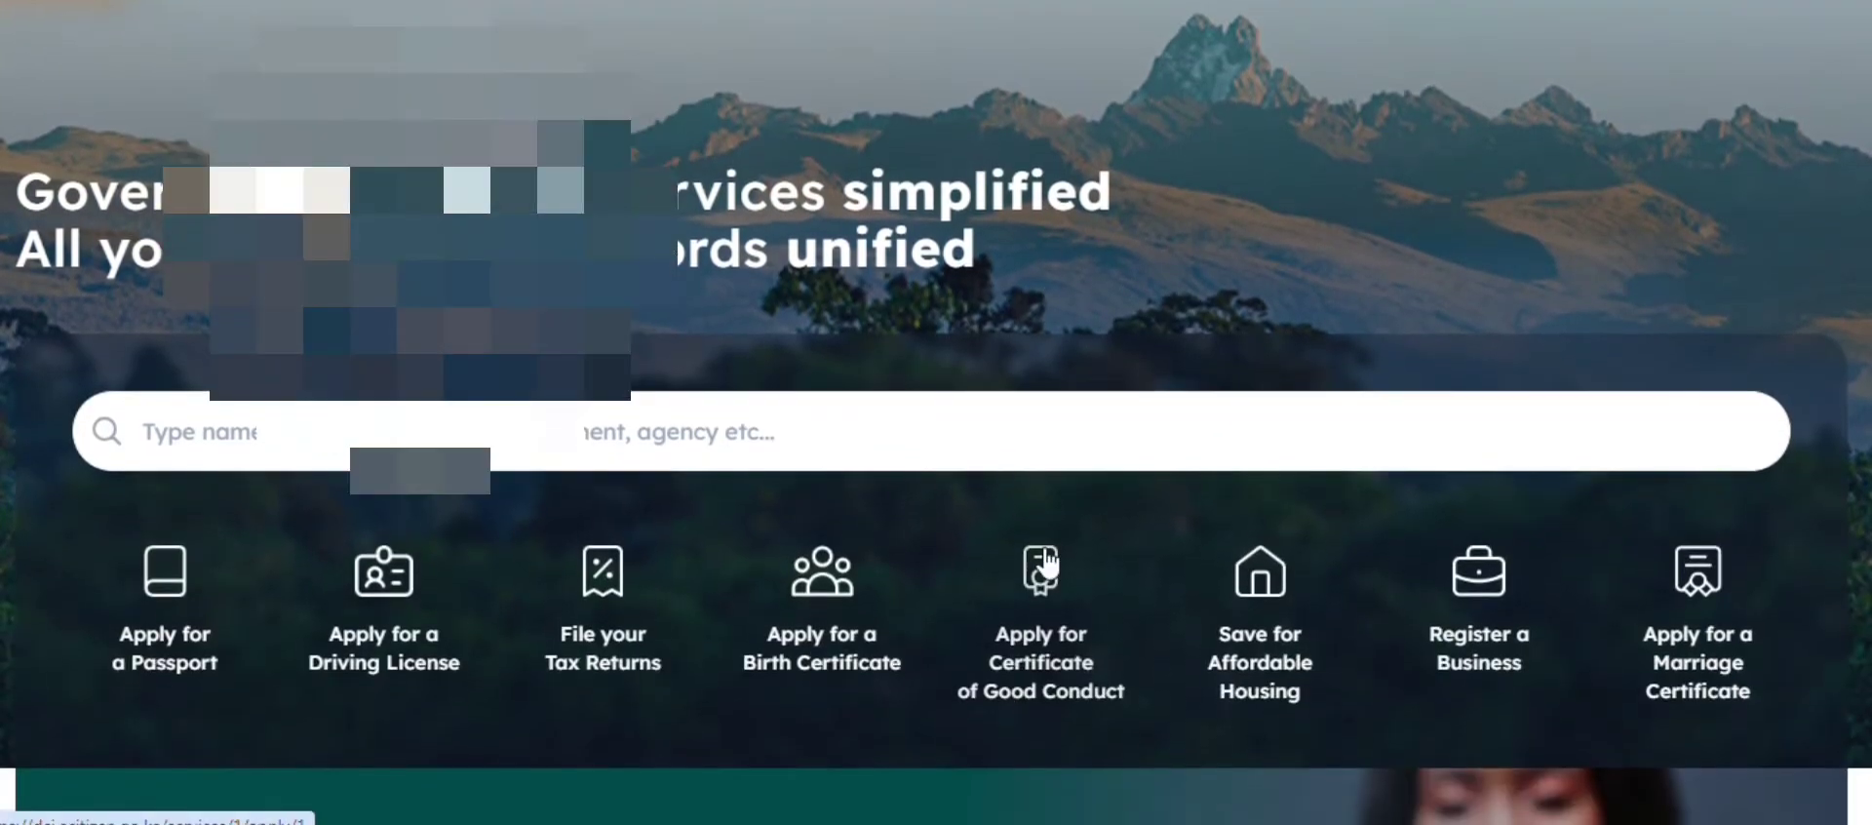
scroll(1046, 556, "up", 4)
scroll(1045, 548, "down", 1)
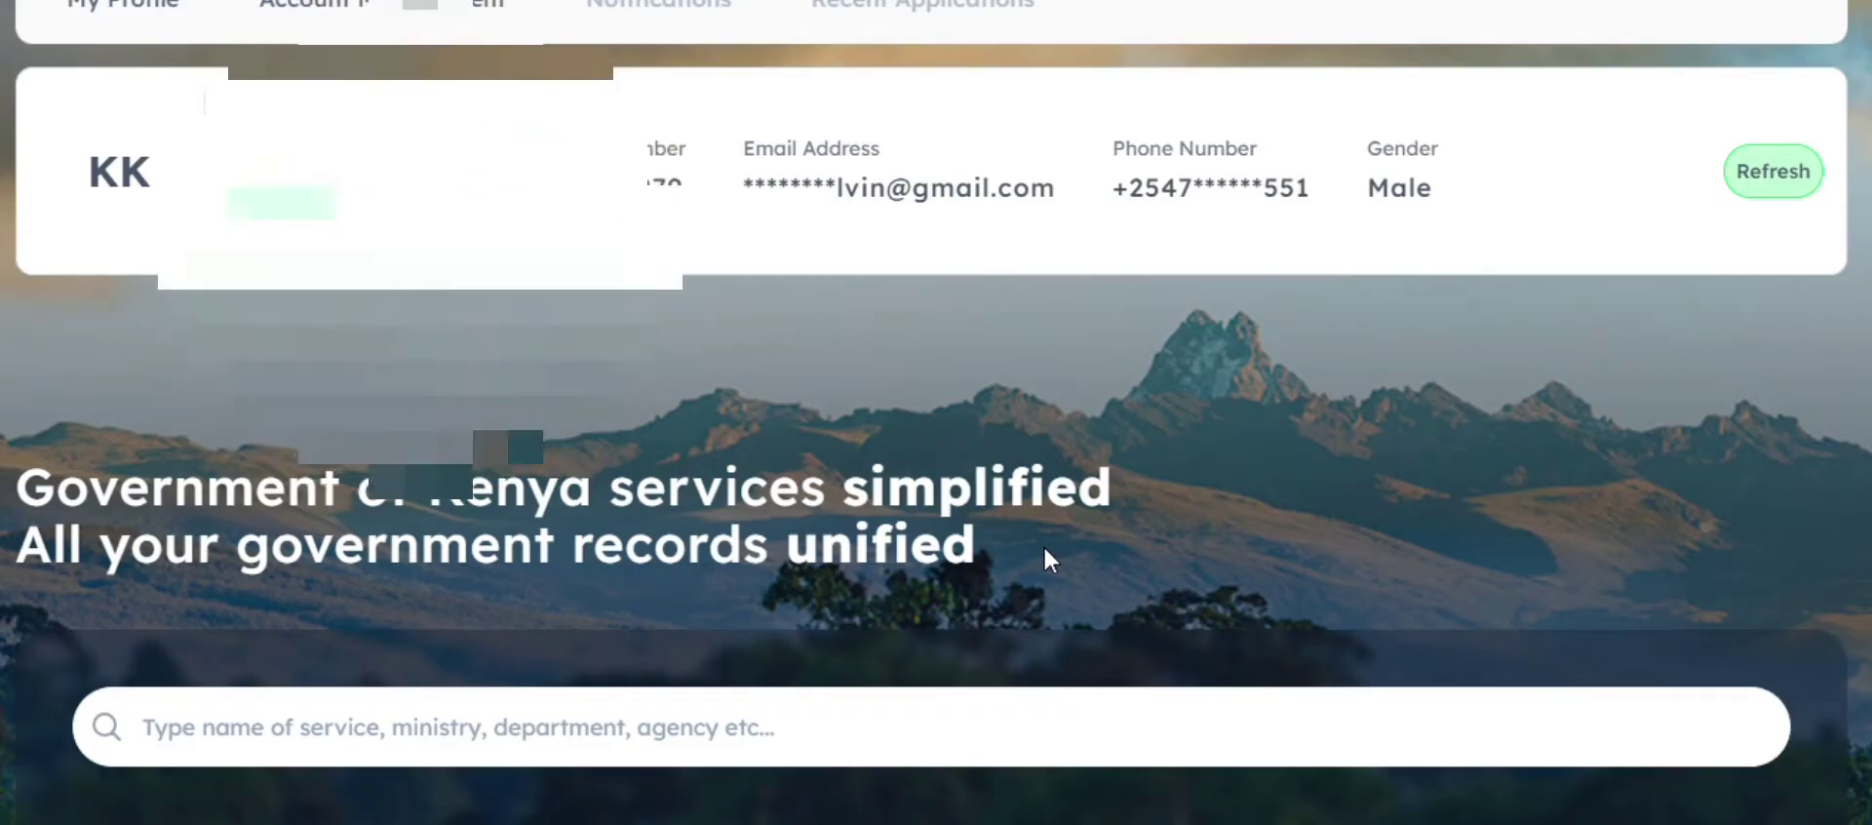
scroll(1045, 549, "down", 1)
scroll(1044, 549, "down", 3)
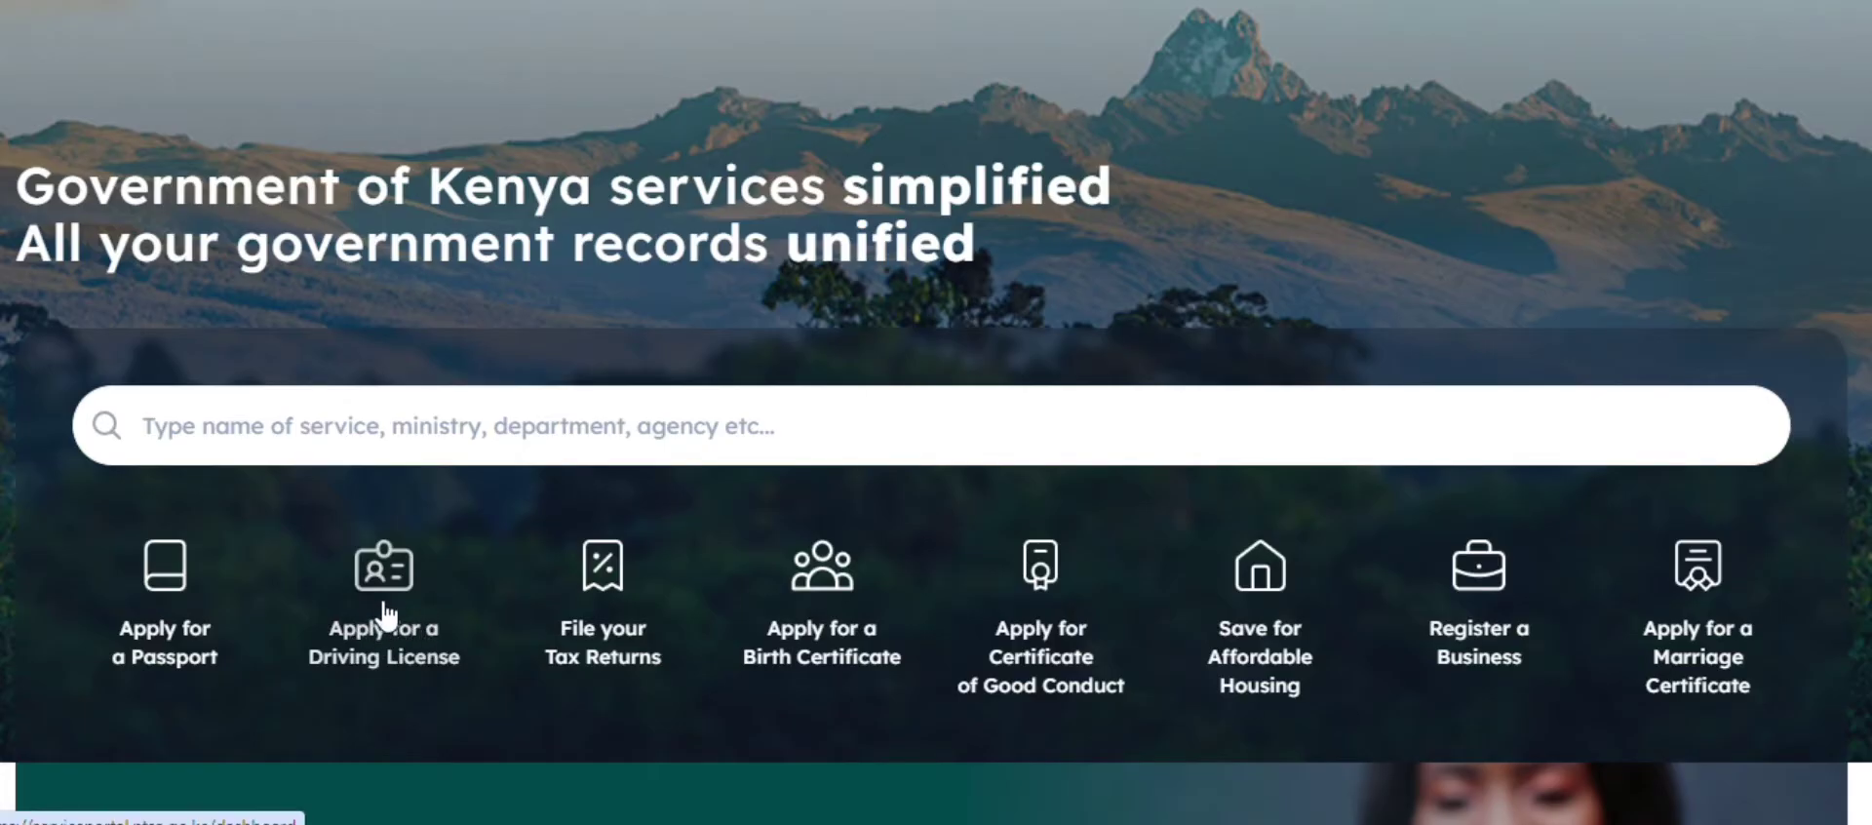
Step: Enter the NTSA portal through the driving licence service using eCitizen, and view the owned-vehicle table
left_click(385, 614)
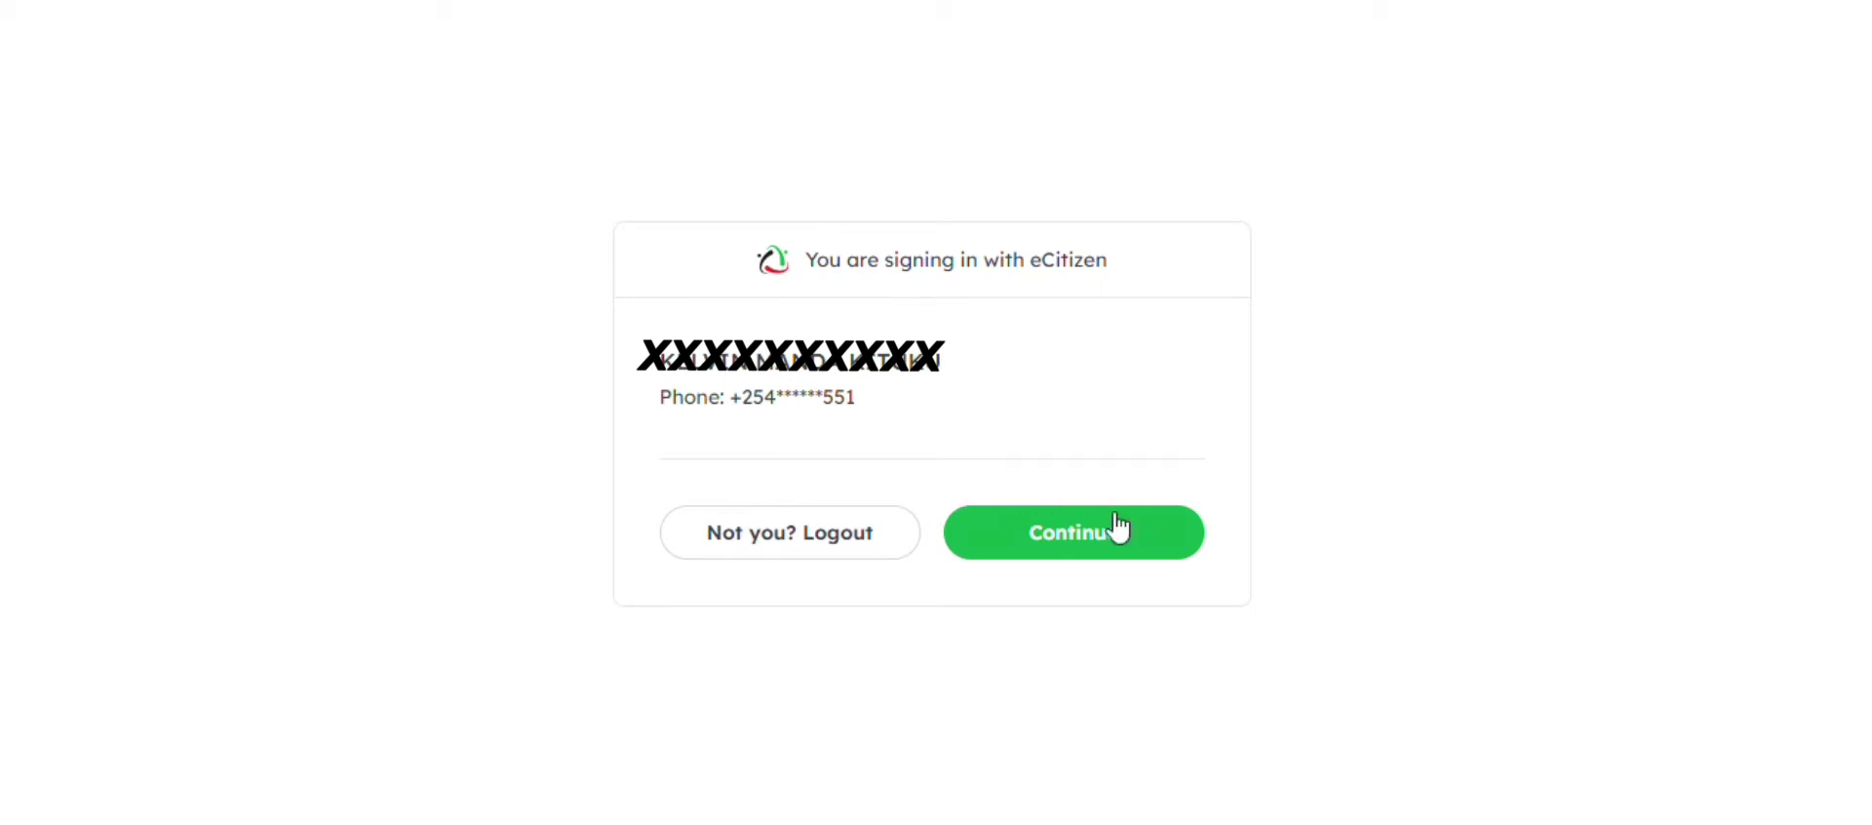
left_click(1055, 550)
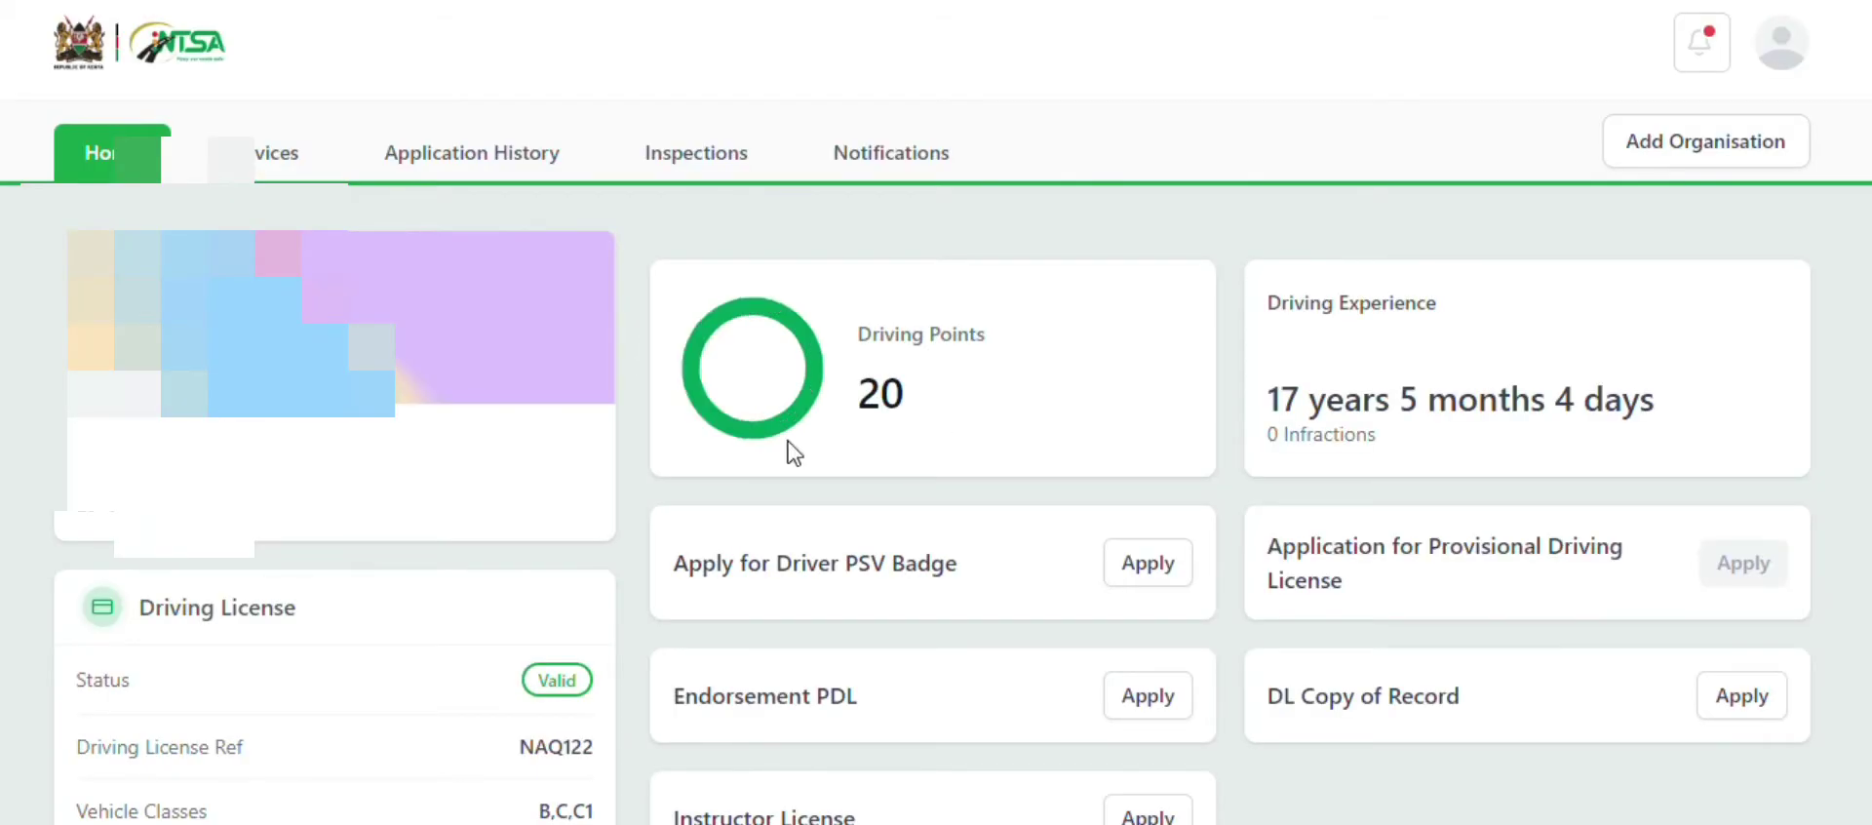
scroll(1014, 475, "down", 1)
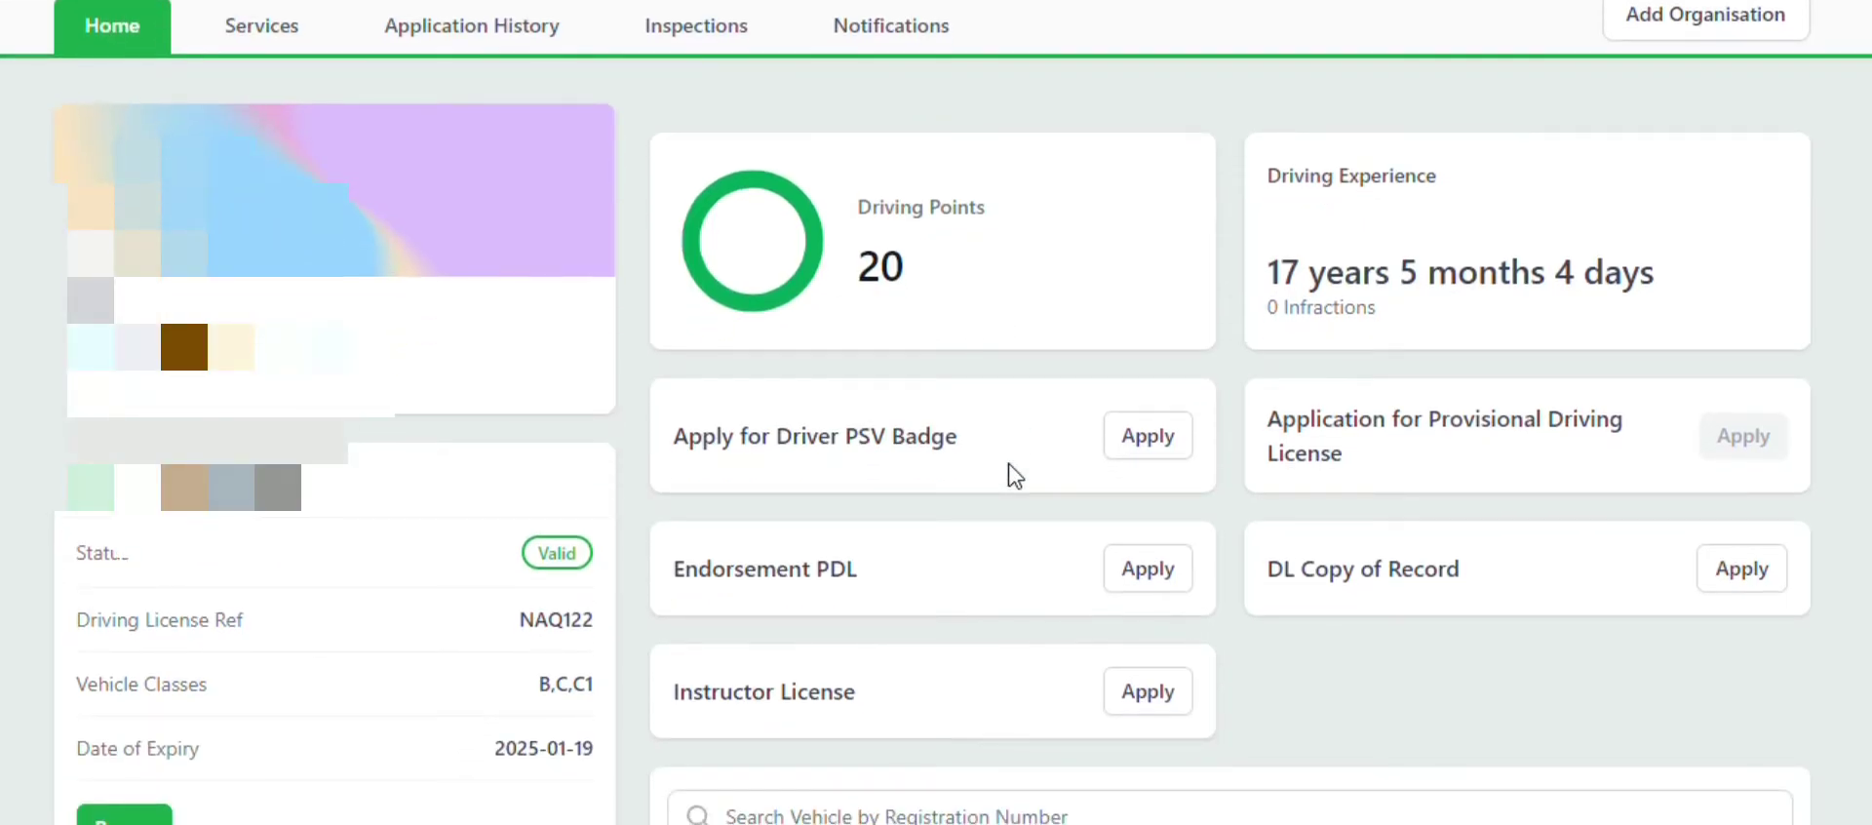
scroll(1014, 475, "down", 1)
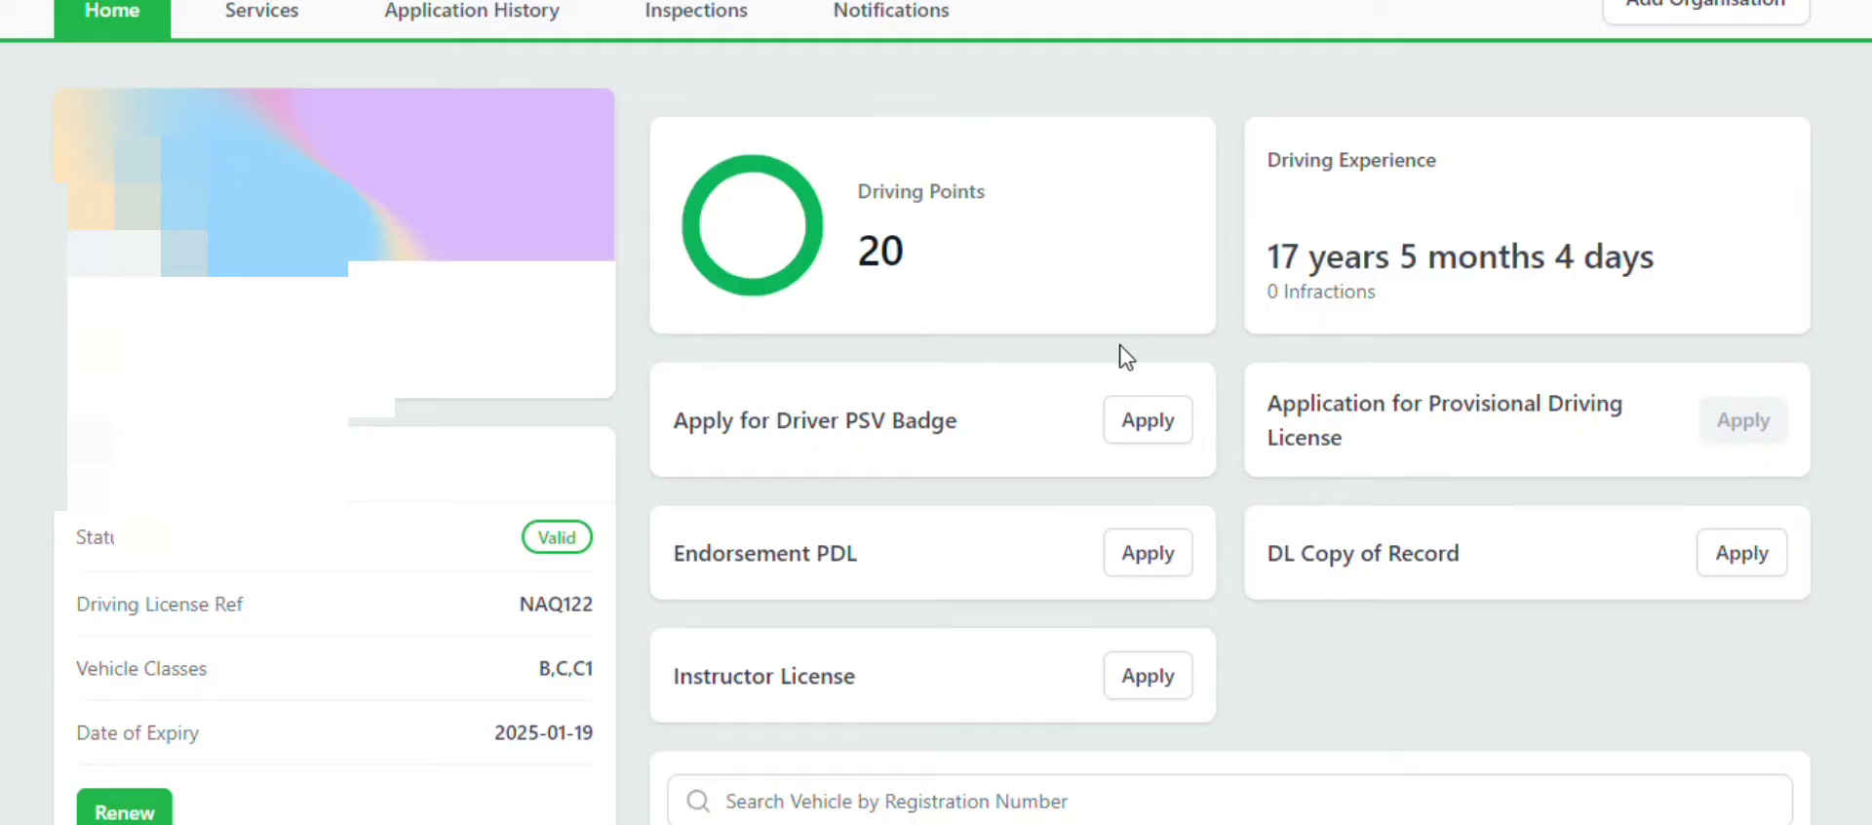
scroll(907, 473, "down", 3)
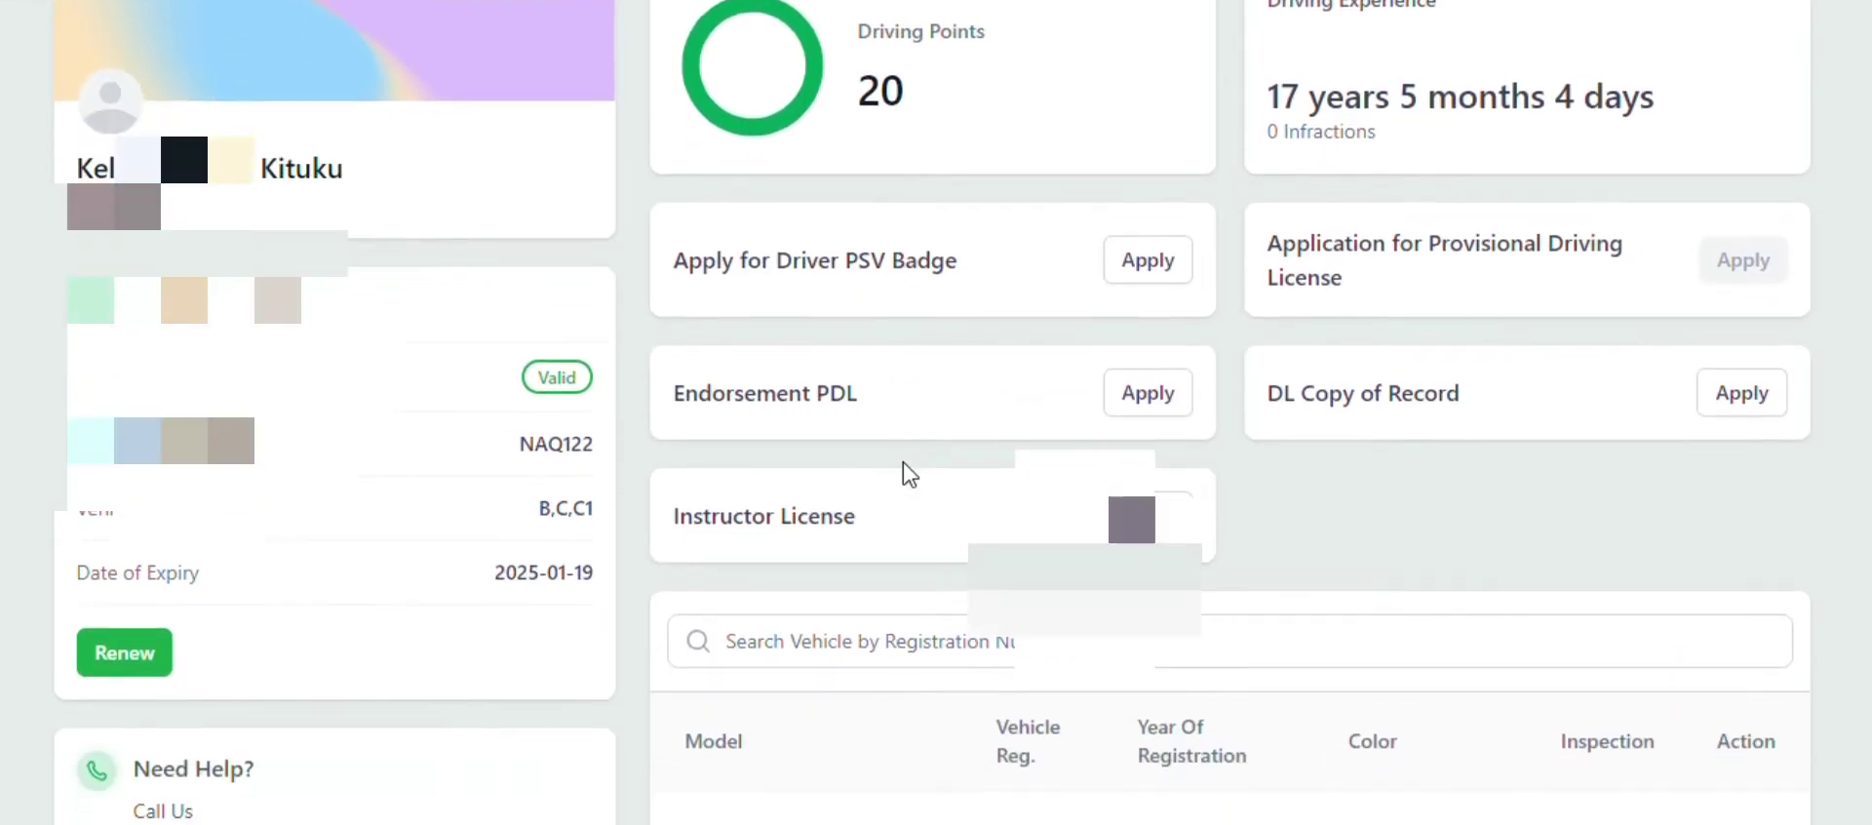
scroll(905, 468, "down", 2)
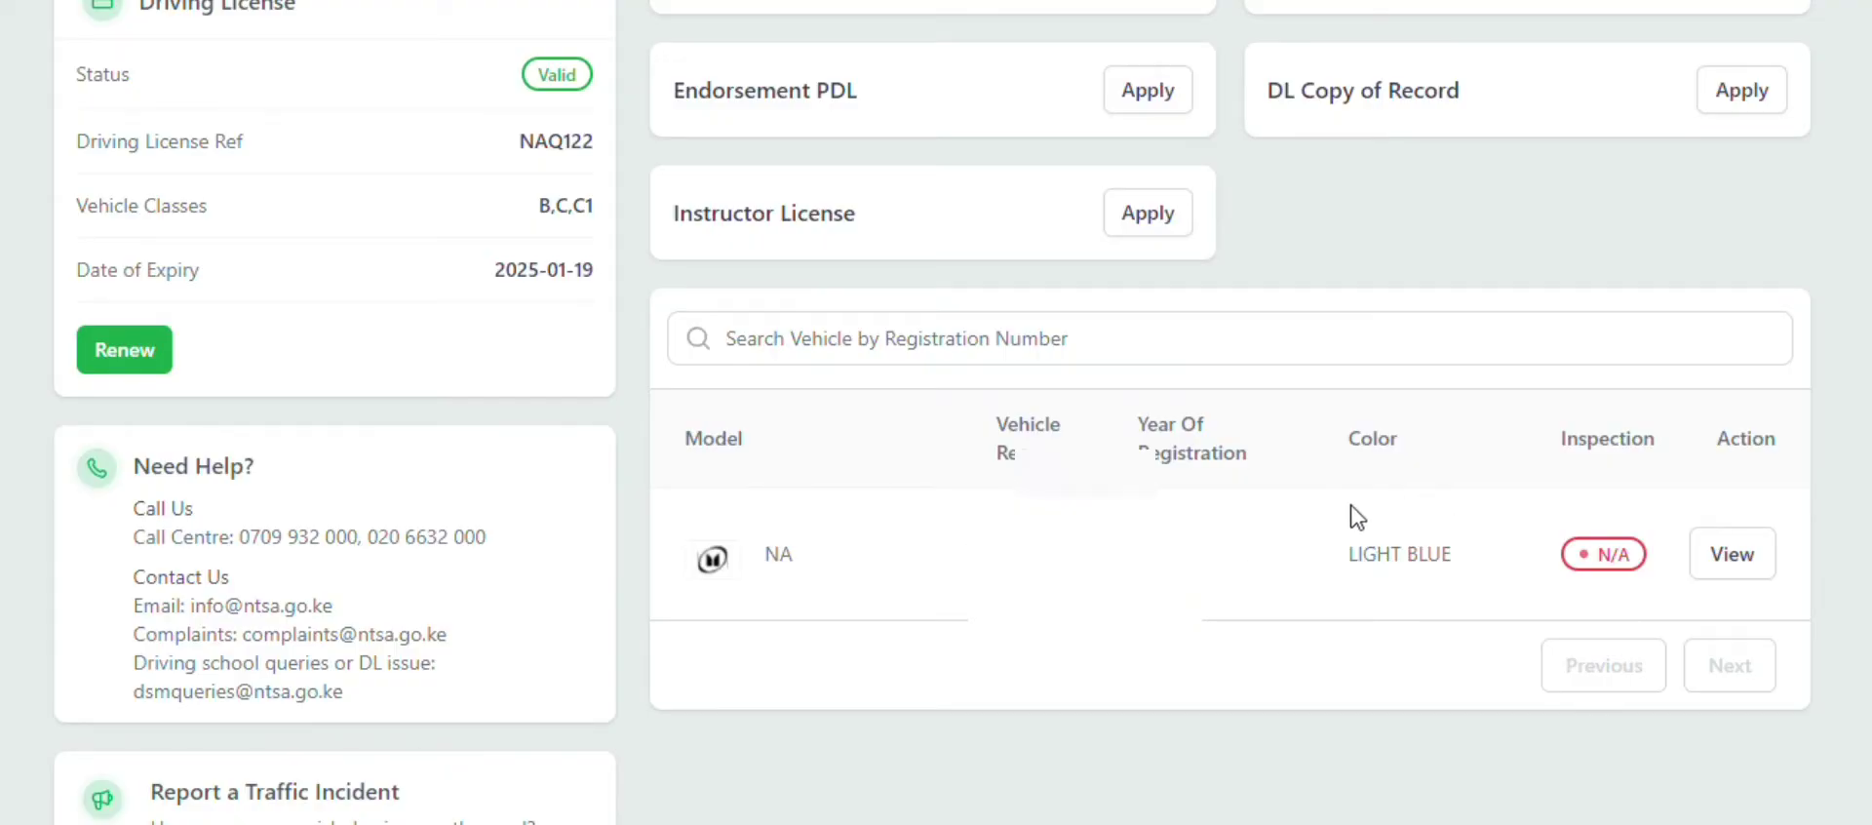
left_click(1733, 570)
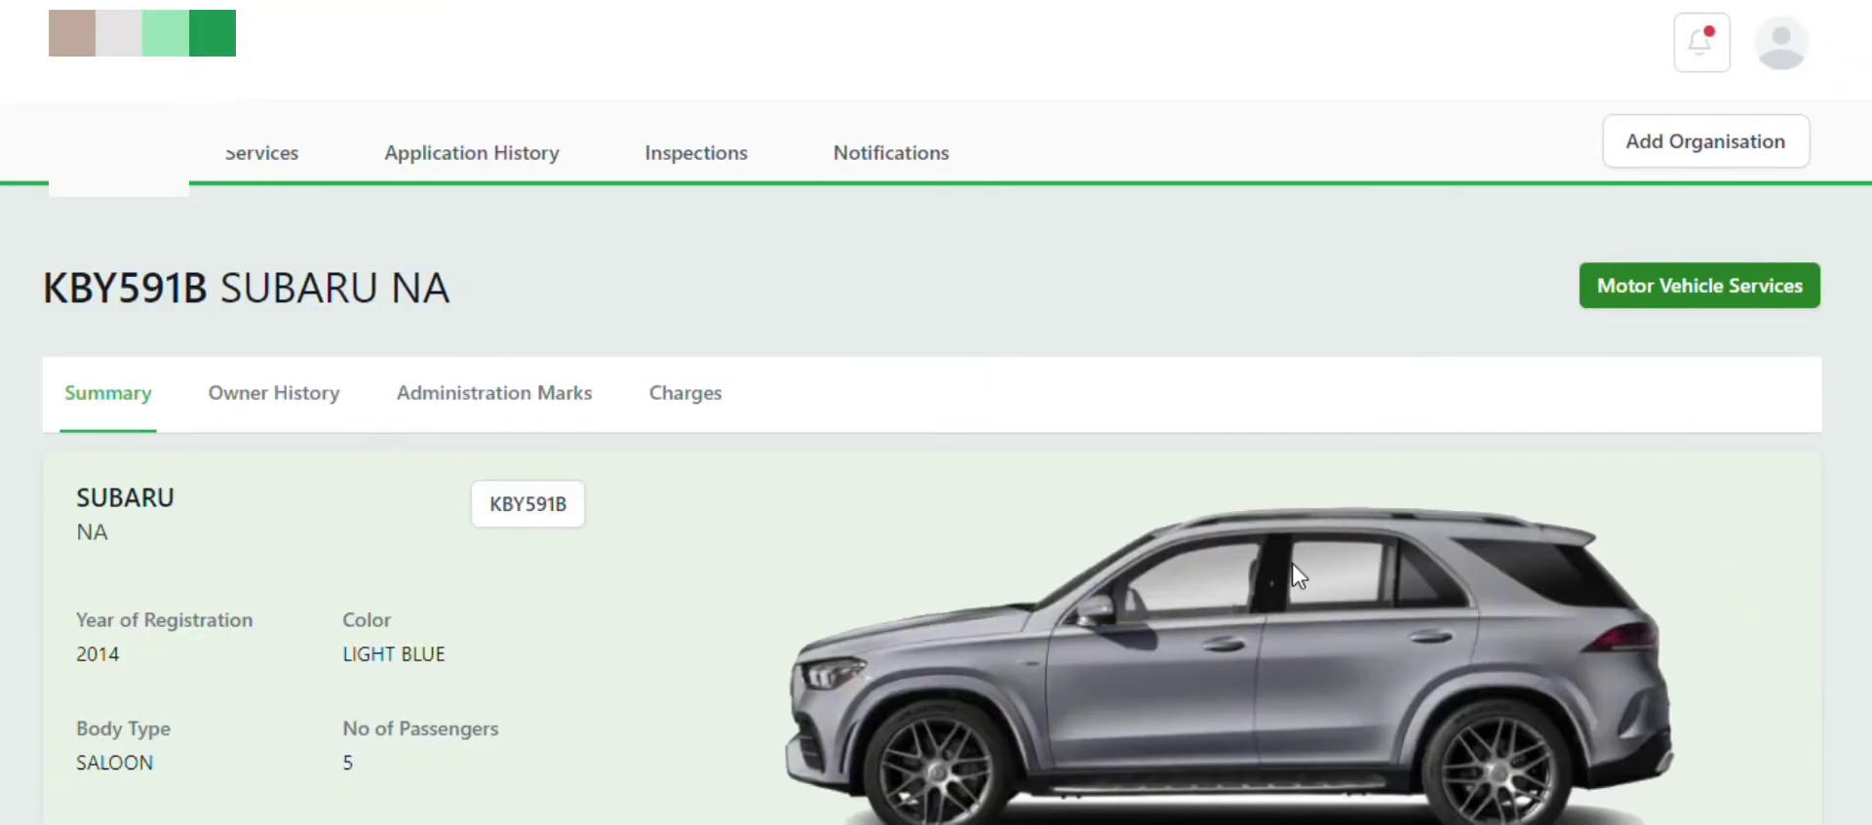
scroll(1292, 564, "down", 2)
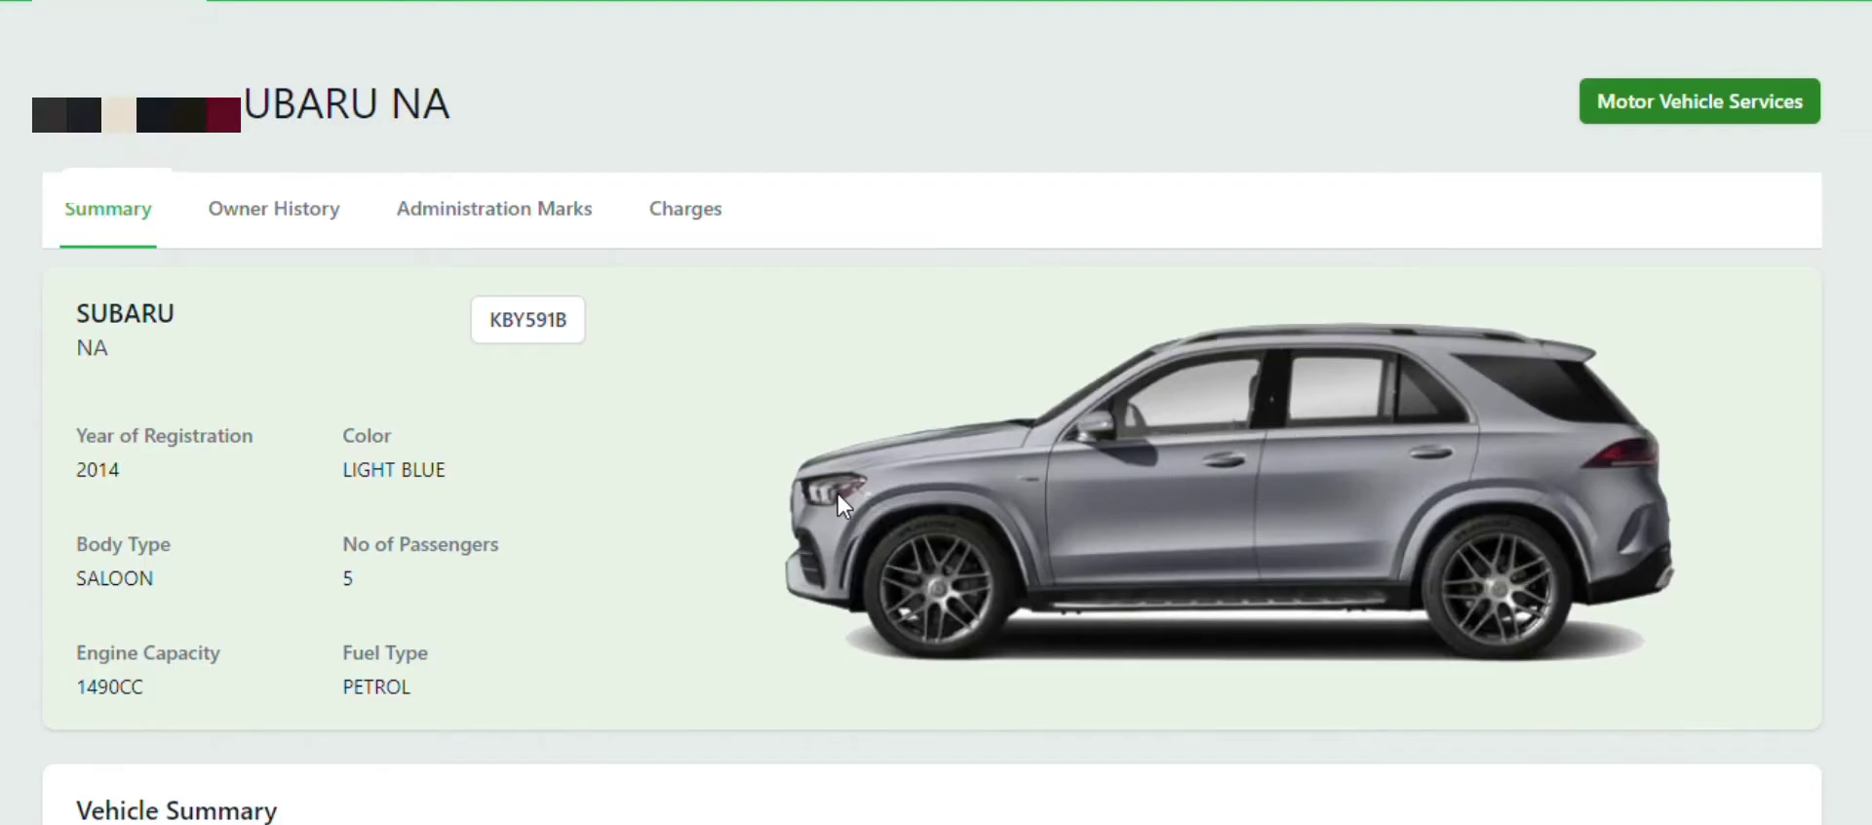
scroll(839, 493, "down", 2)
scroll(839, 494, "down", 4)
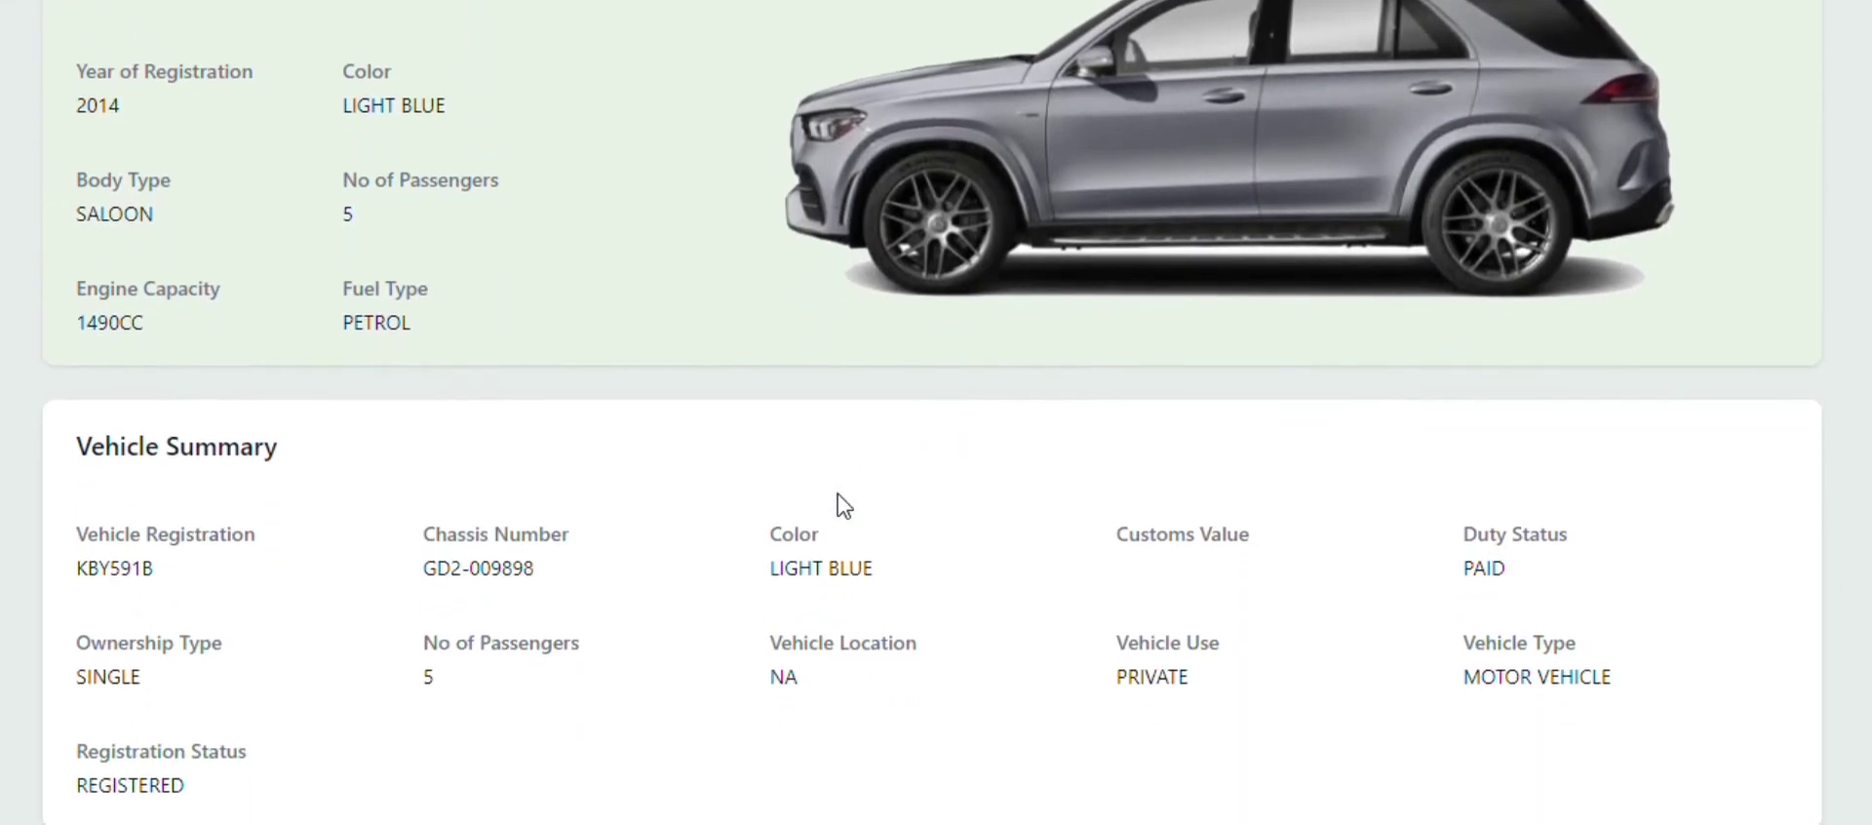
scroll(839, 494, "up", 5)
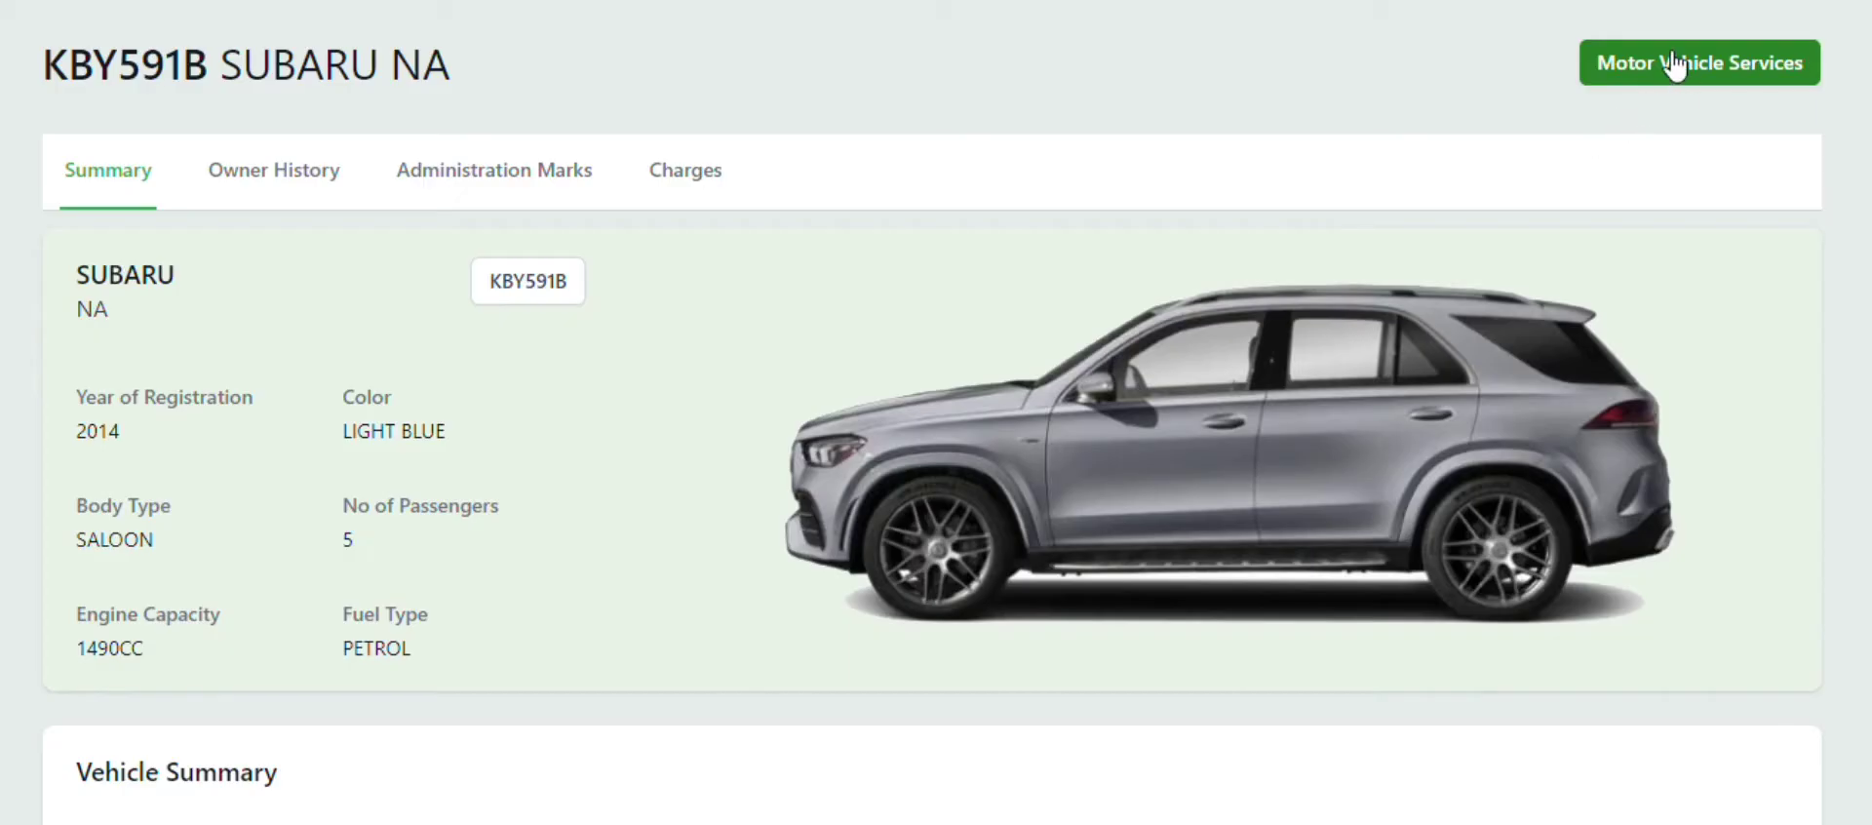
Step: Go to Motor Vehicle Services and apply for Vehicle Transfer
left_click(1700, 86)
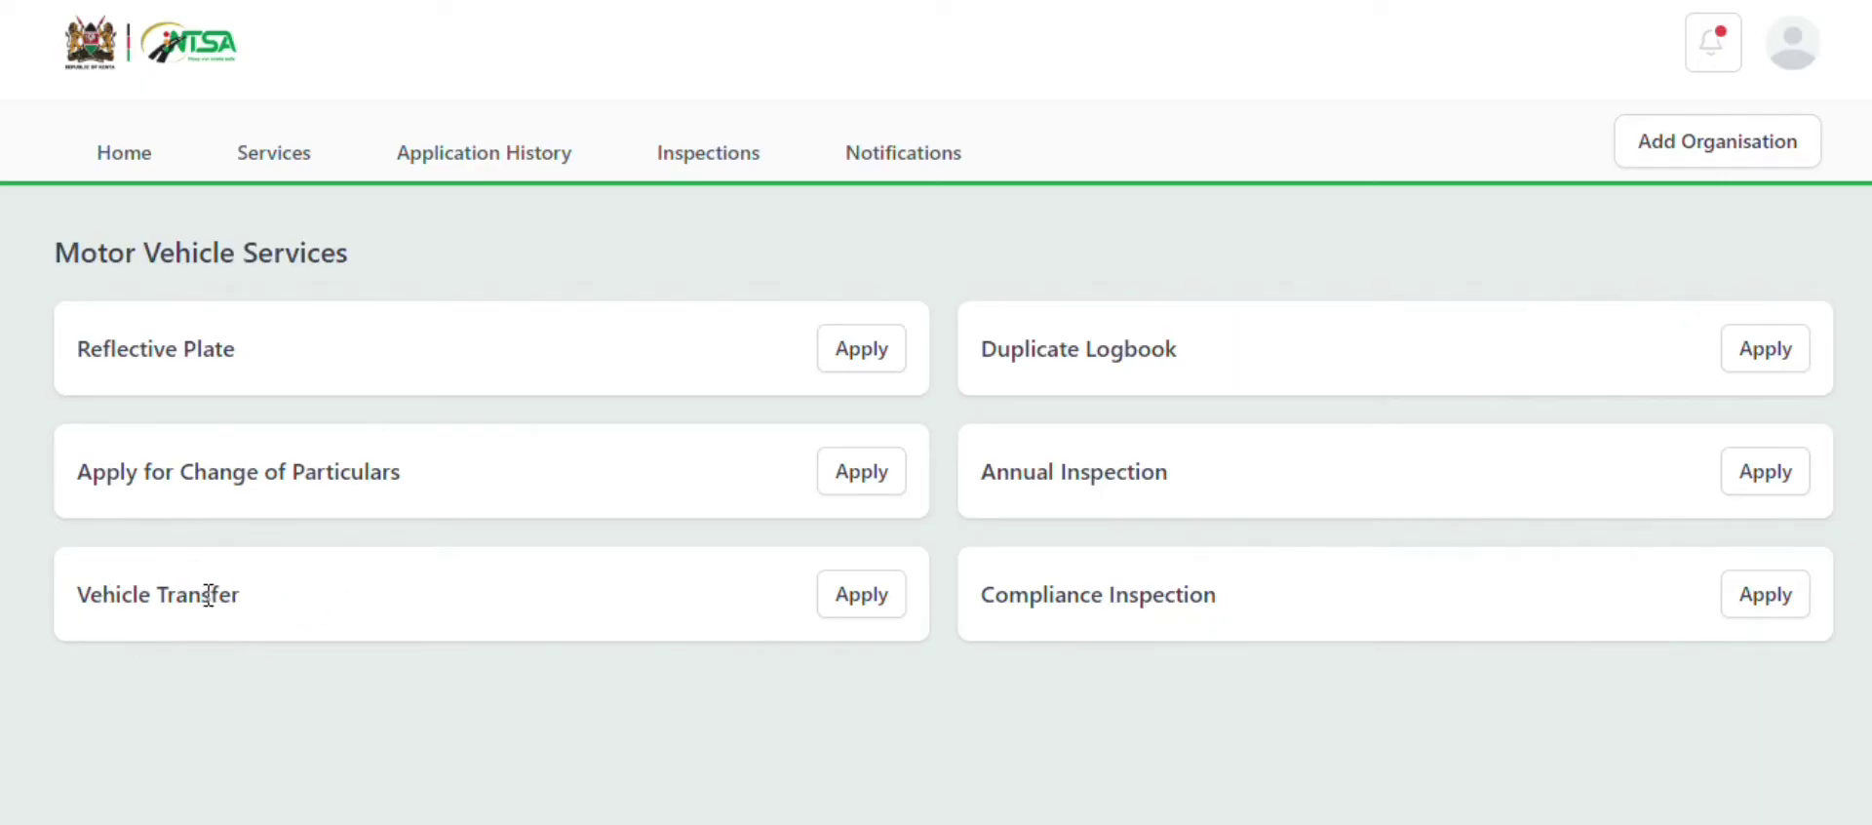
left_click(866, 599)
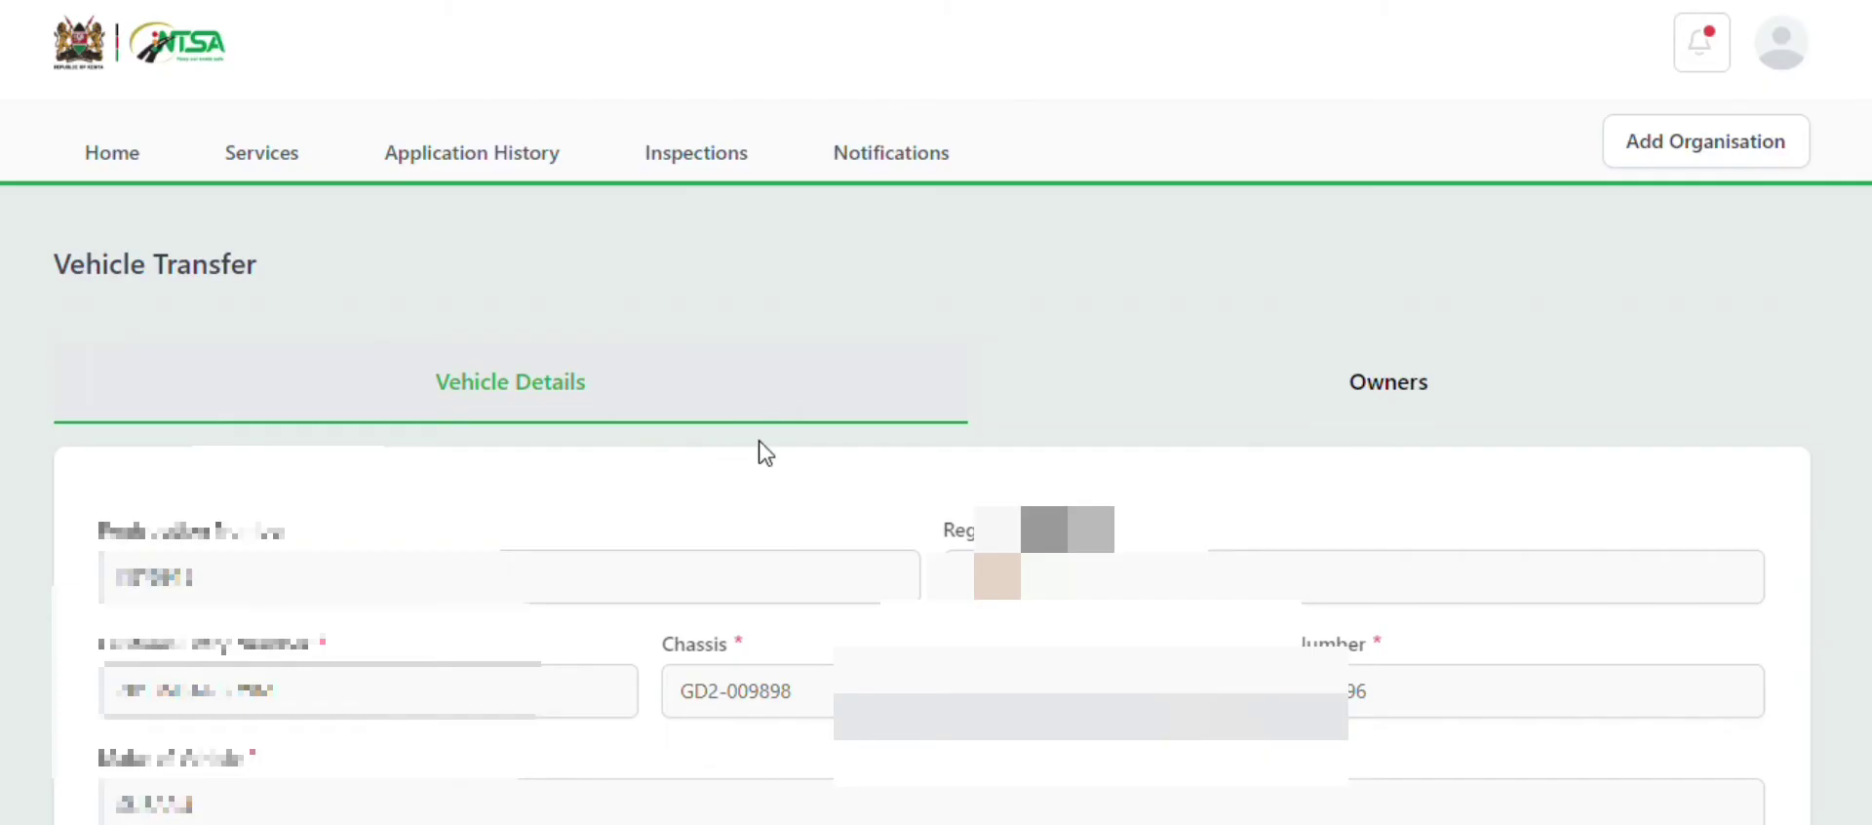
Step: Set Written Off to No and upload kby lg book.pdf as Registration Certificate (OLD)
scroll(770, 505, "down", 1)
scroll(777, 505, "down", 2)
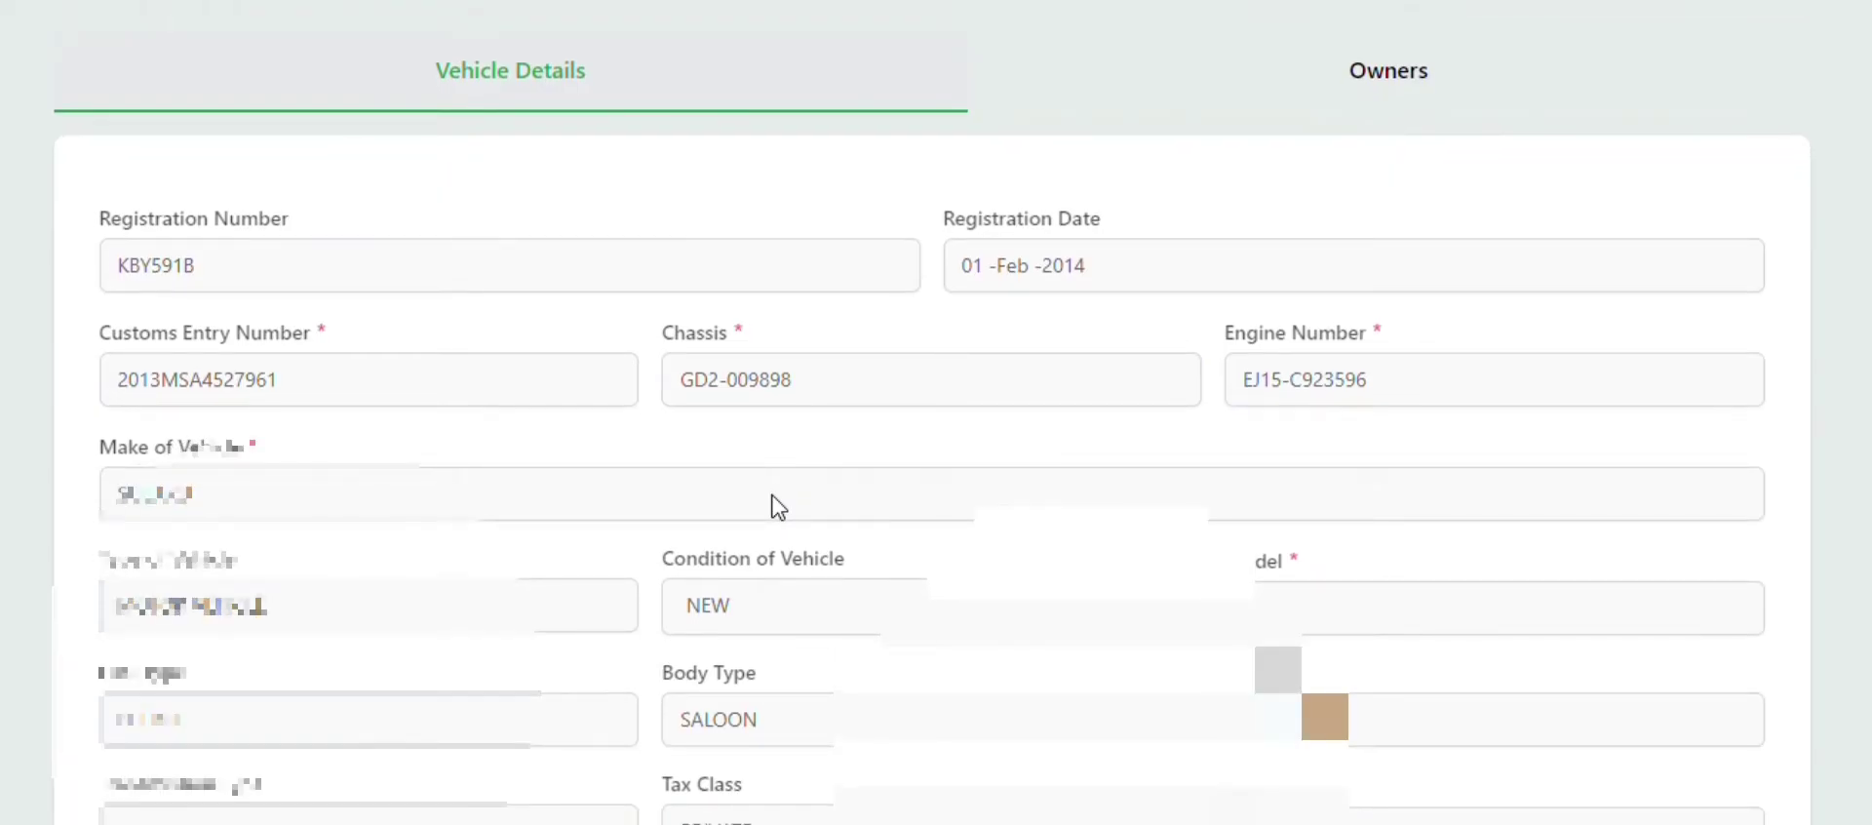
scroll(777, 505, "down", 1)
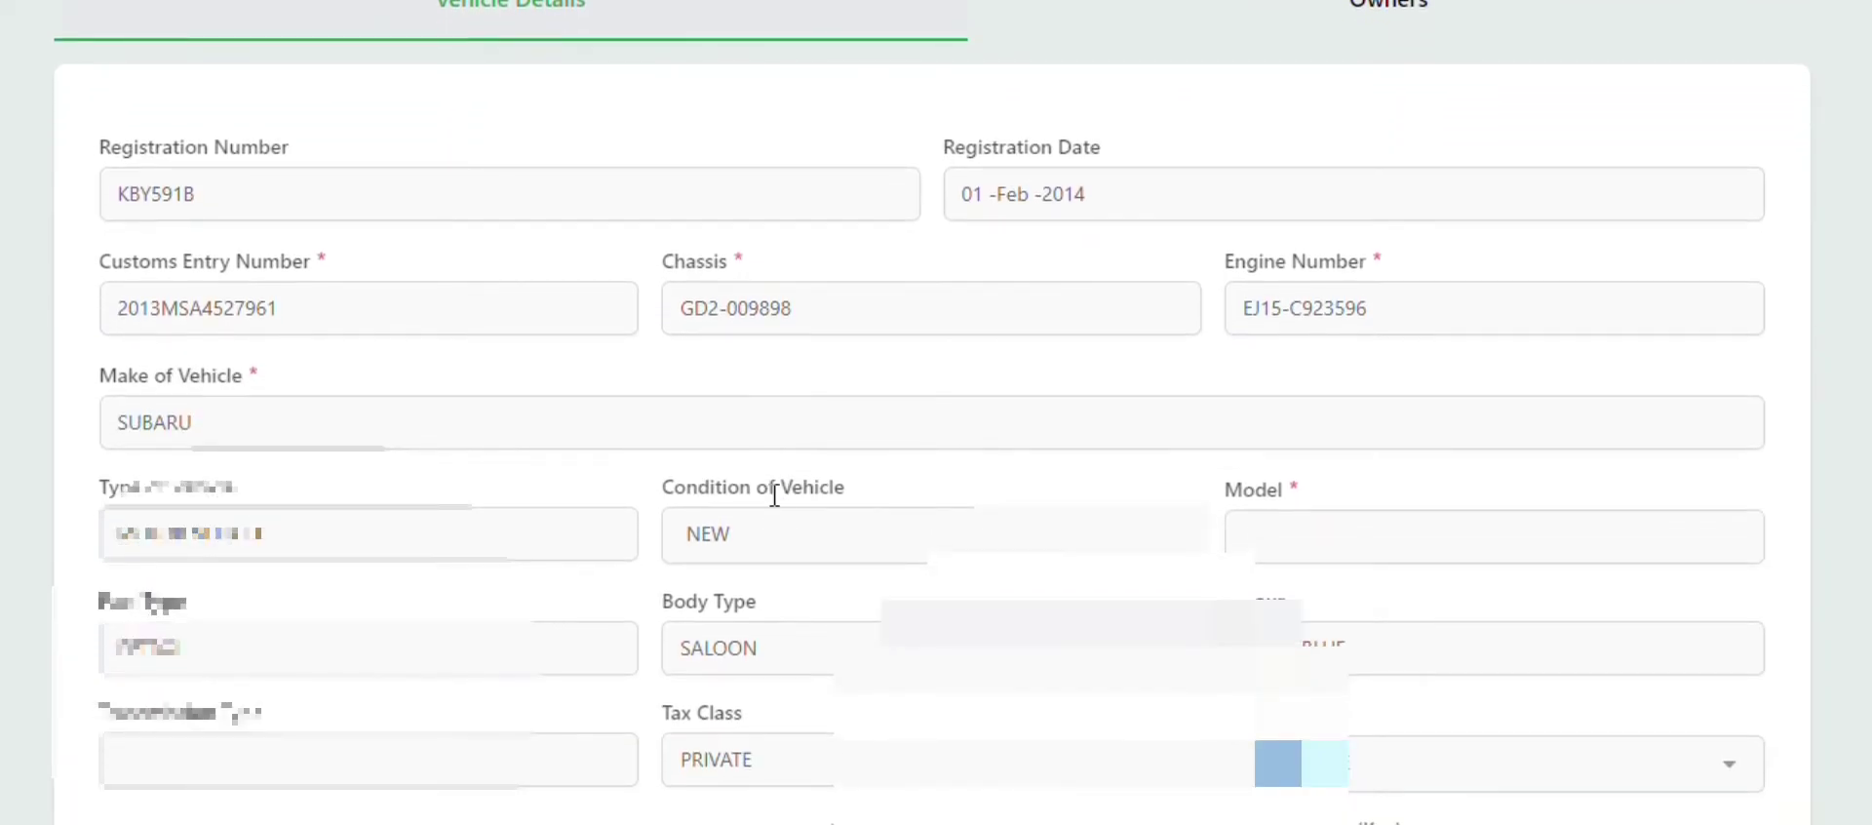
scroll(775, 498, "down", 2)
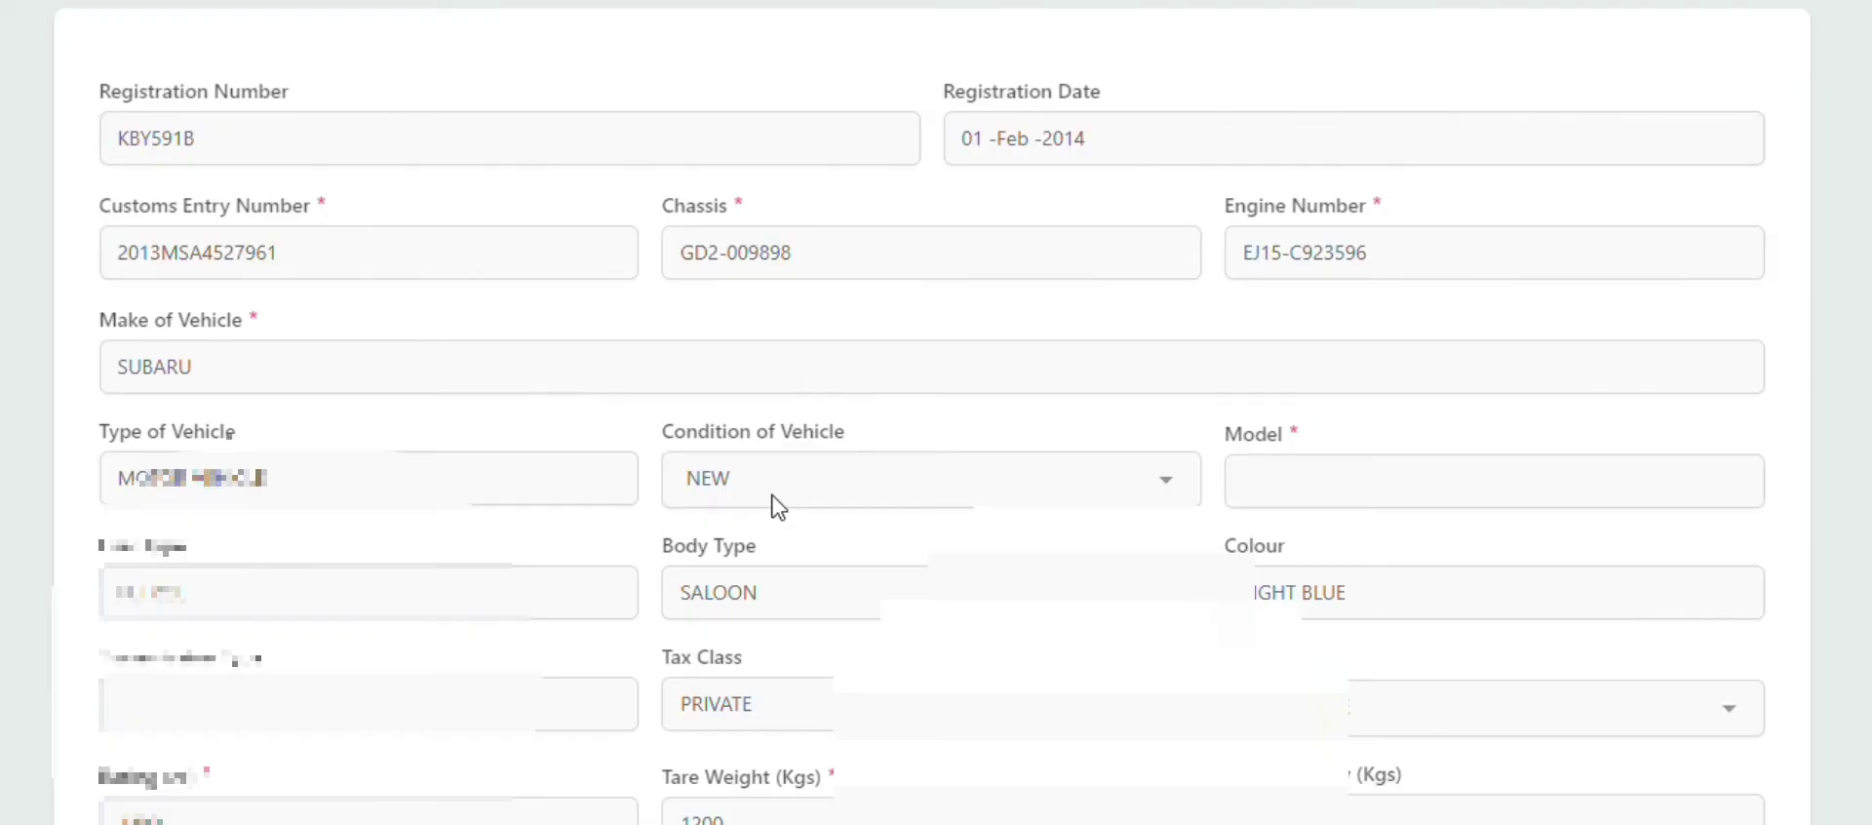
scroll(777, 505, "down", 1)
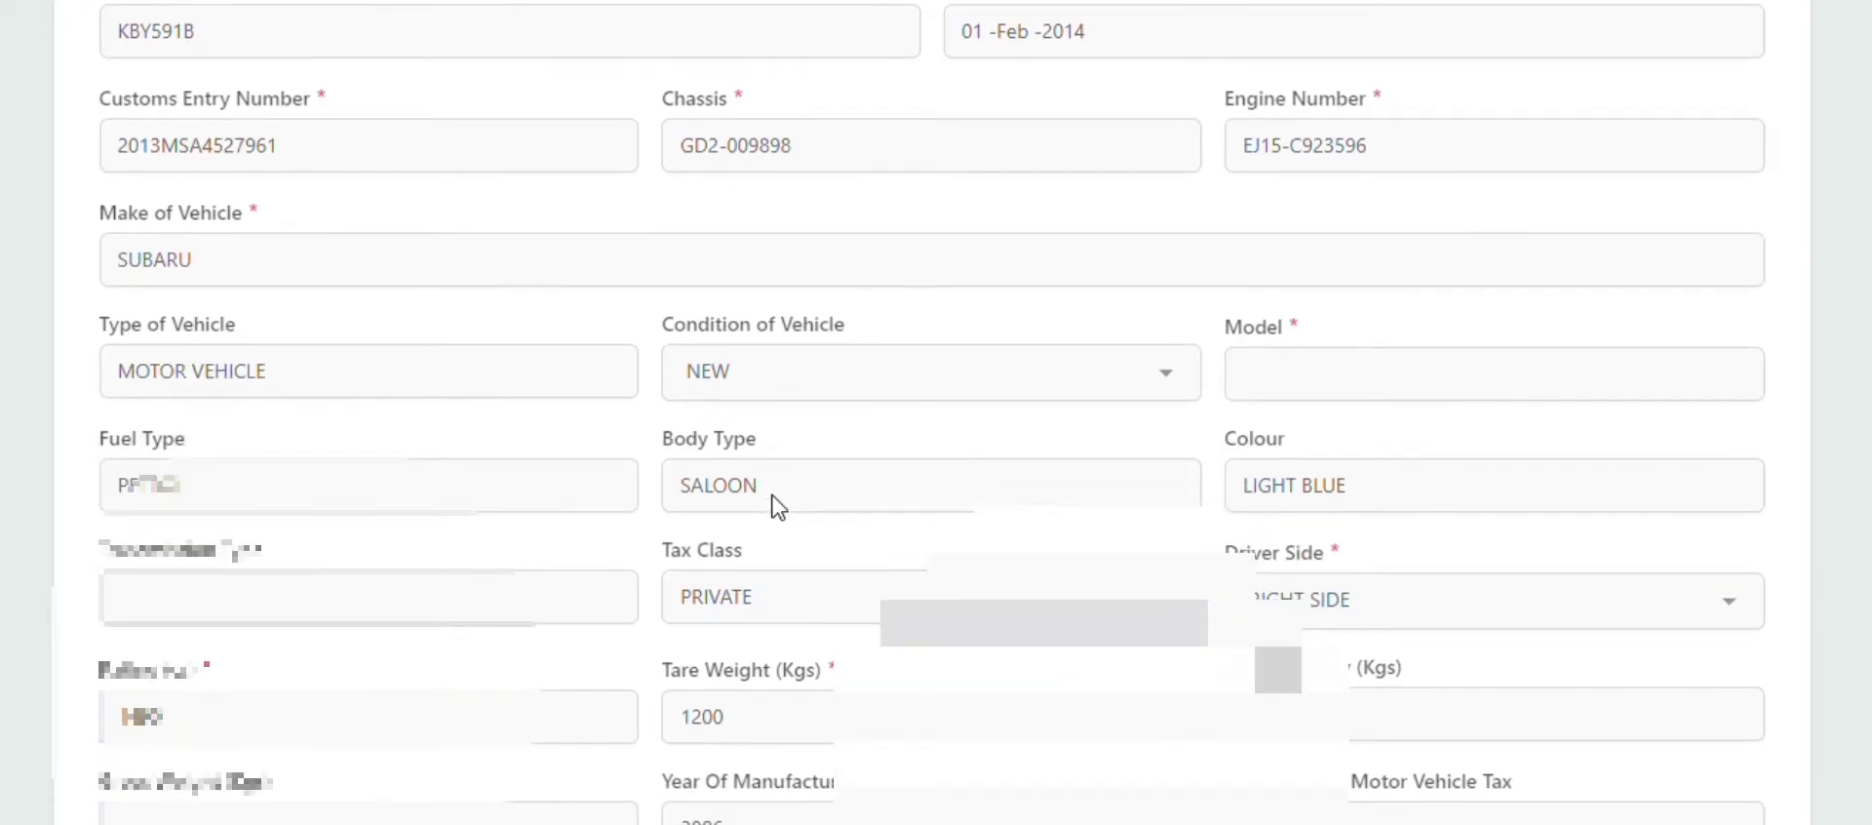
scroll(777, 505, "down", 5)
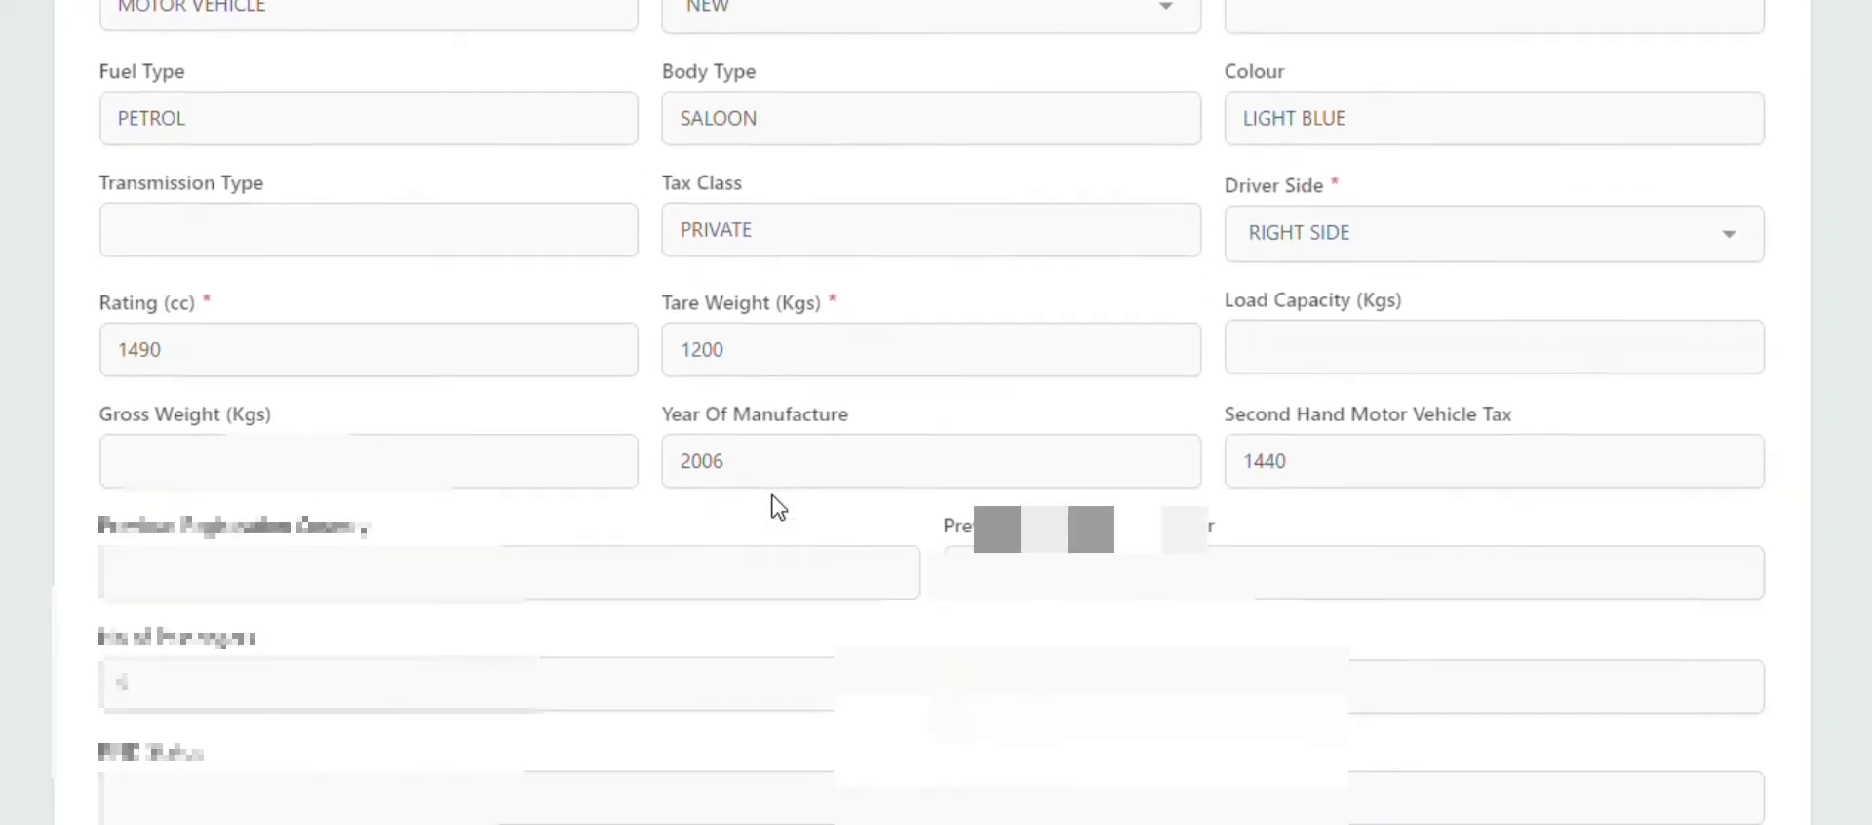
scroll(777, 505, "down", 4)
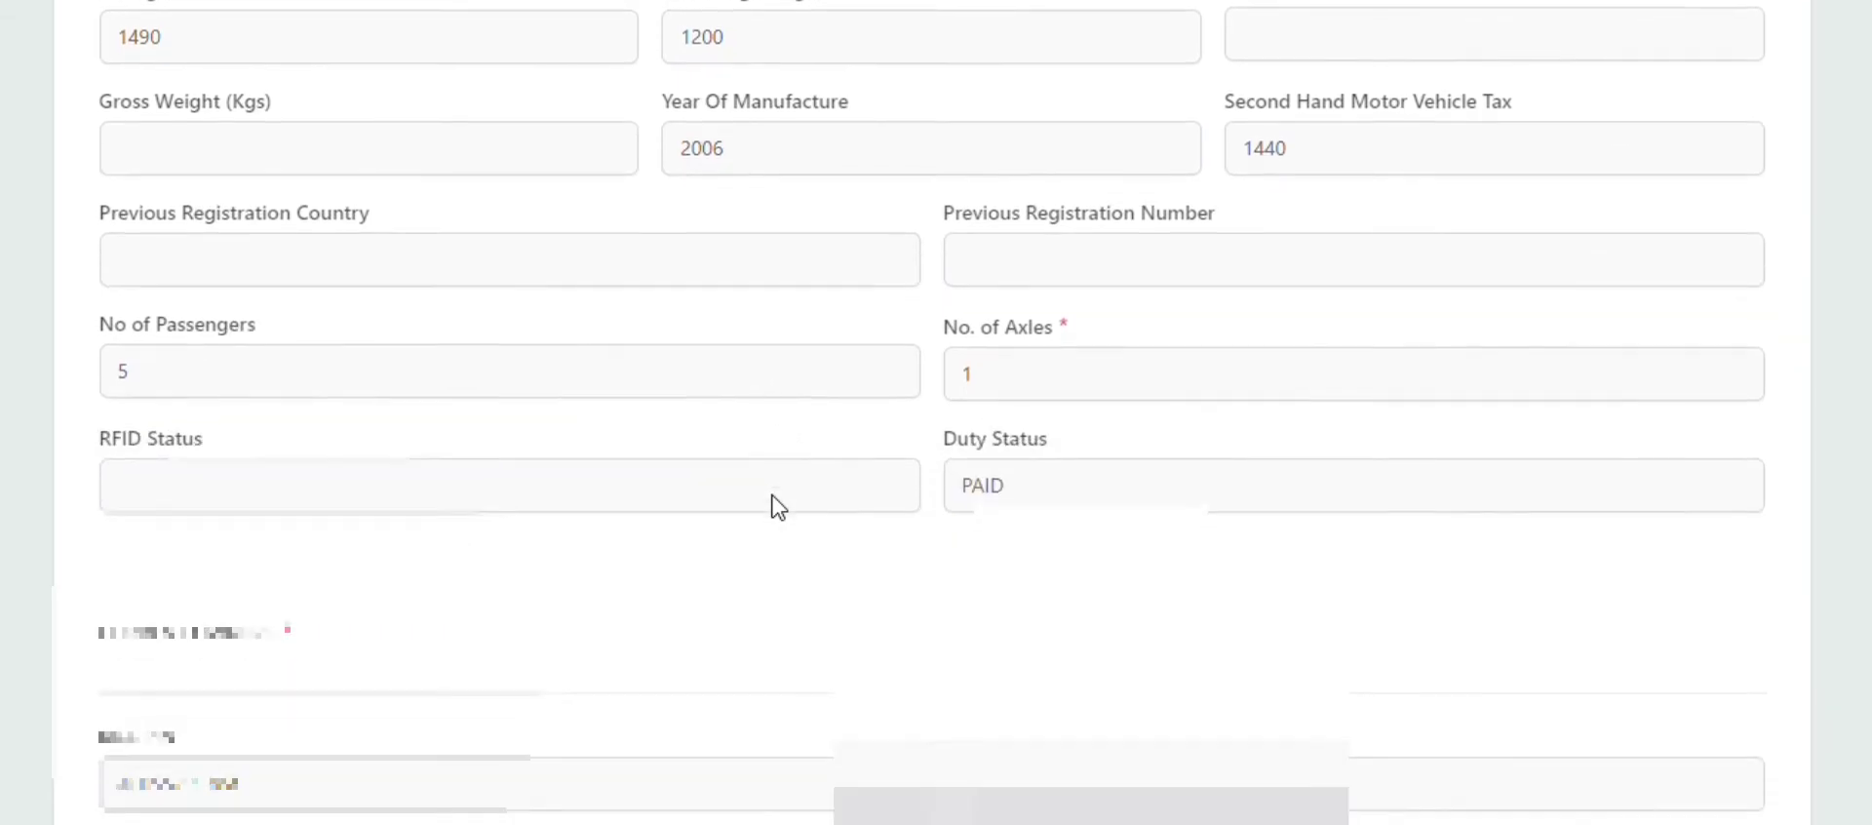
scroll(777, 506, "down", 4)
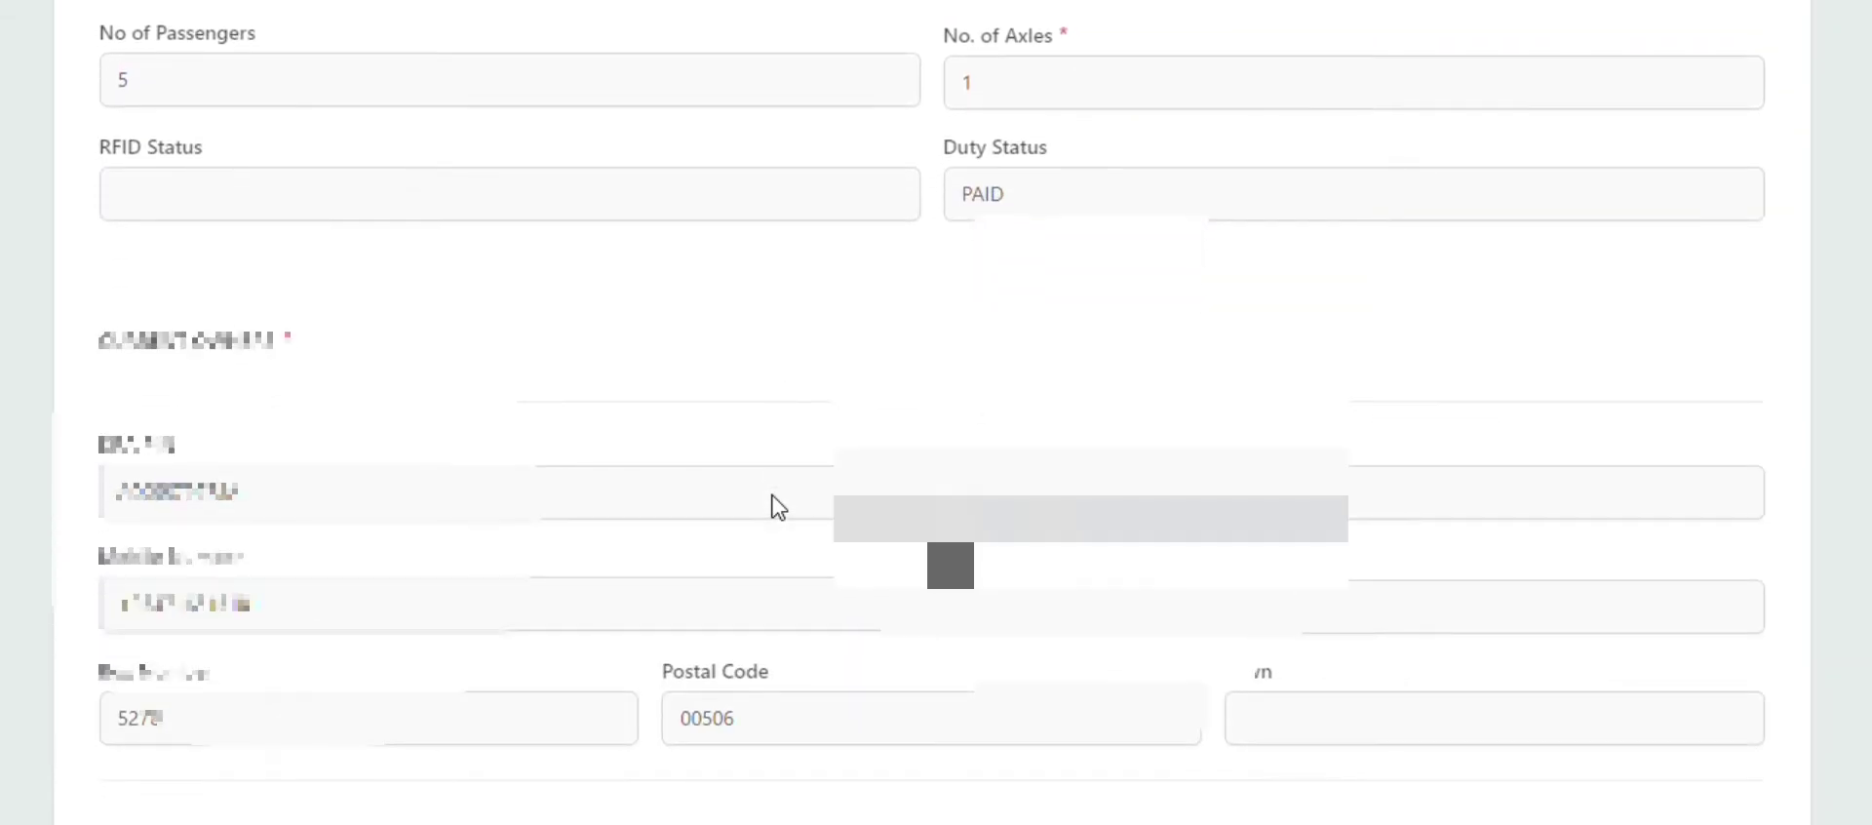
scroll(777, 505, "down", 5)
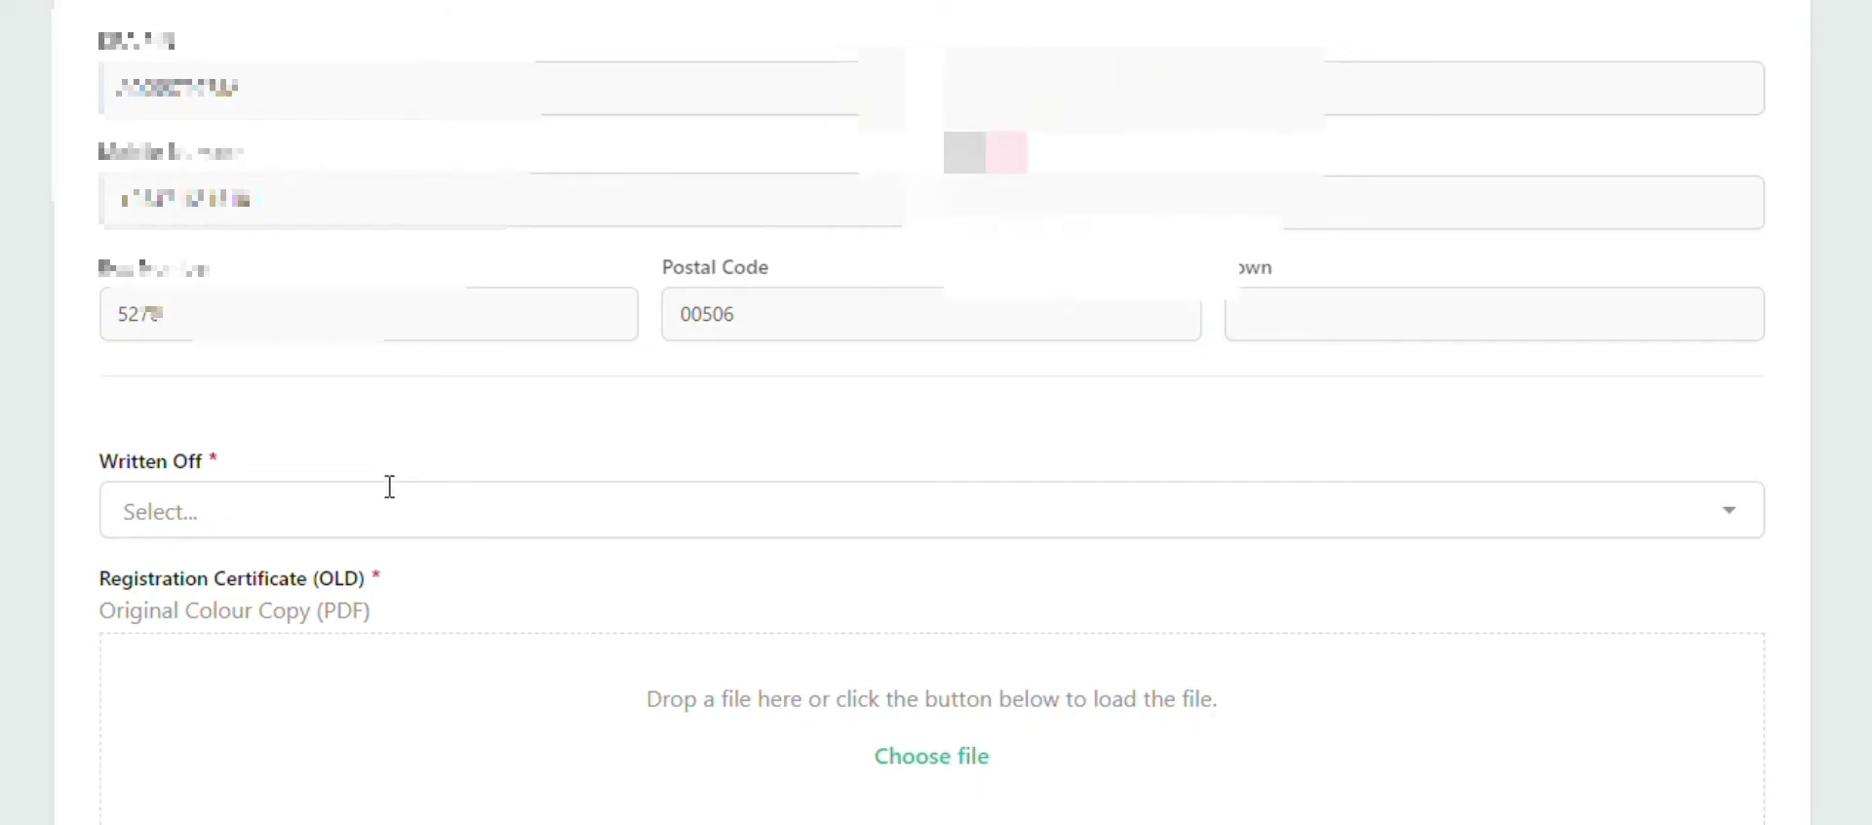
left_click(561, 506)
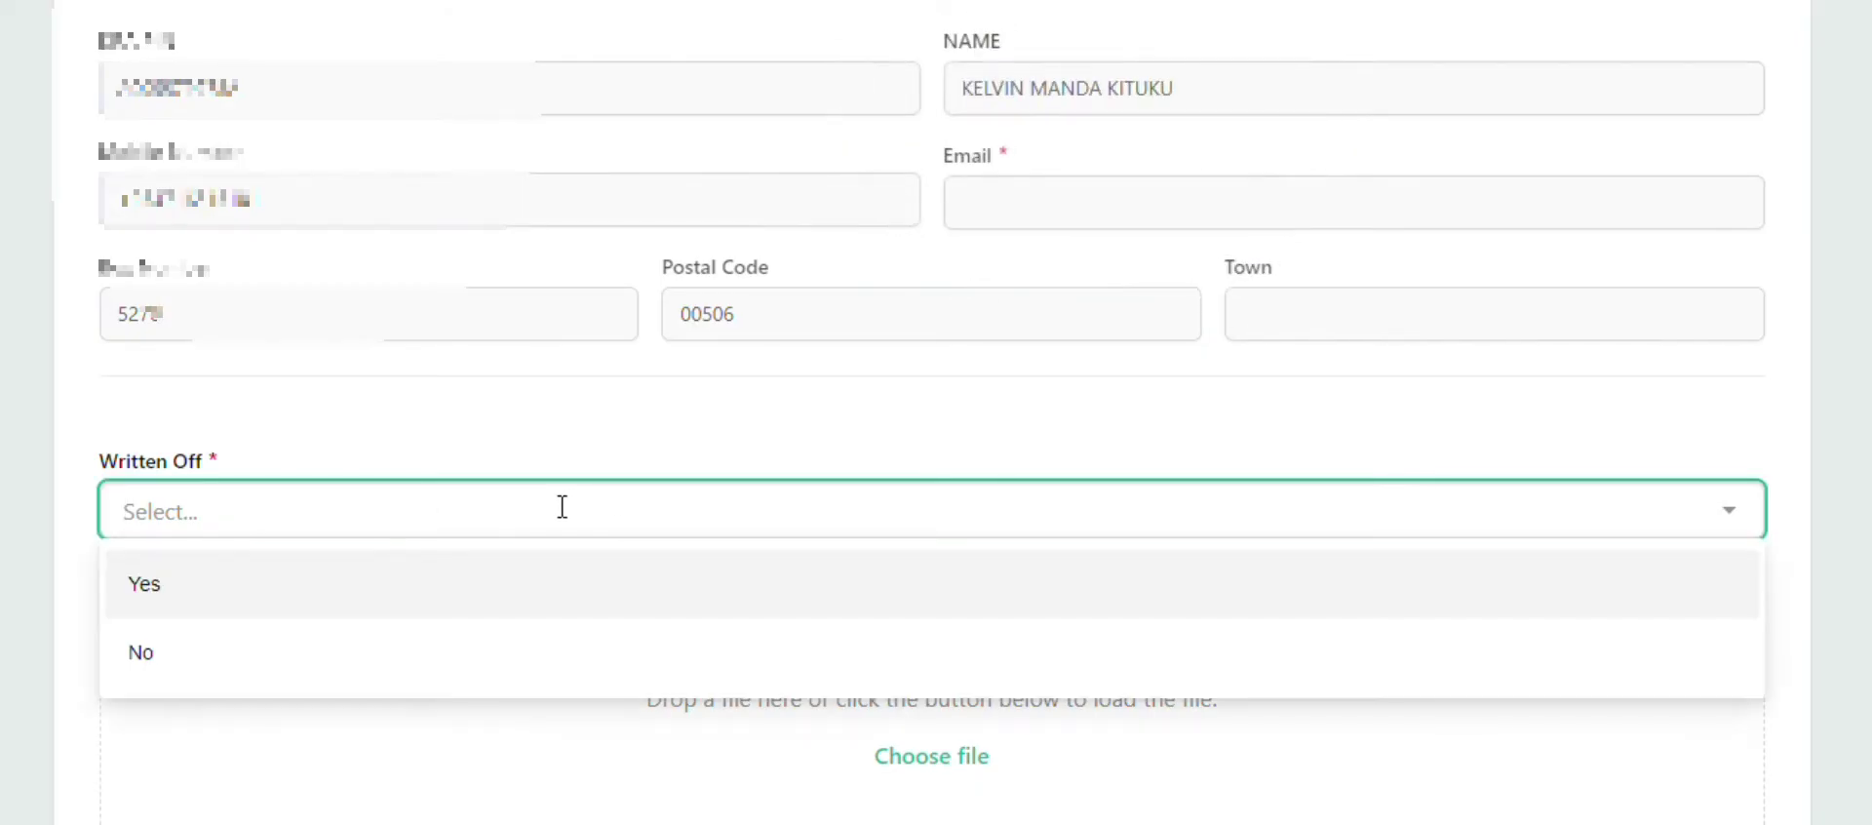
left_click(226, 669)
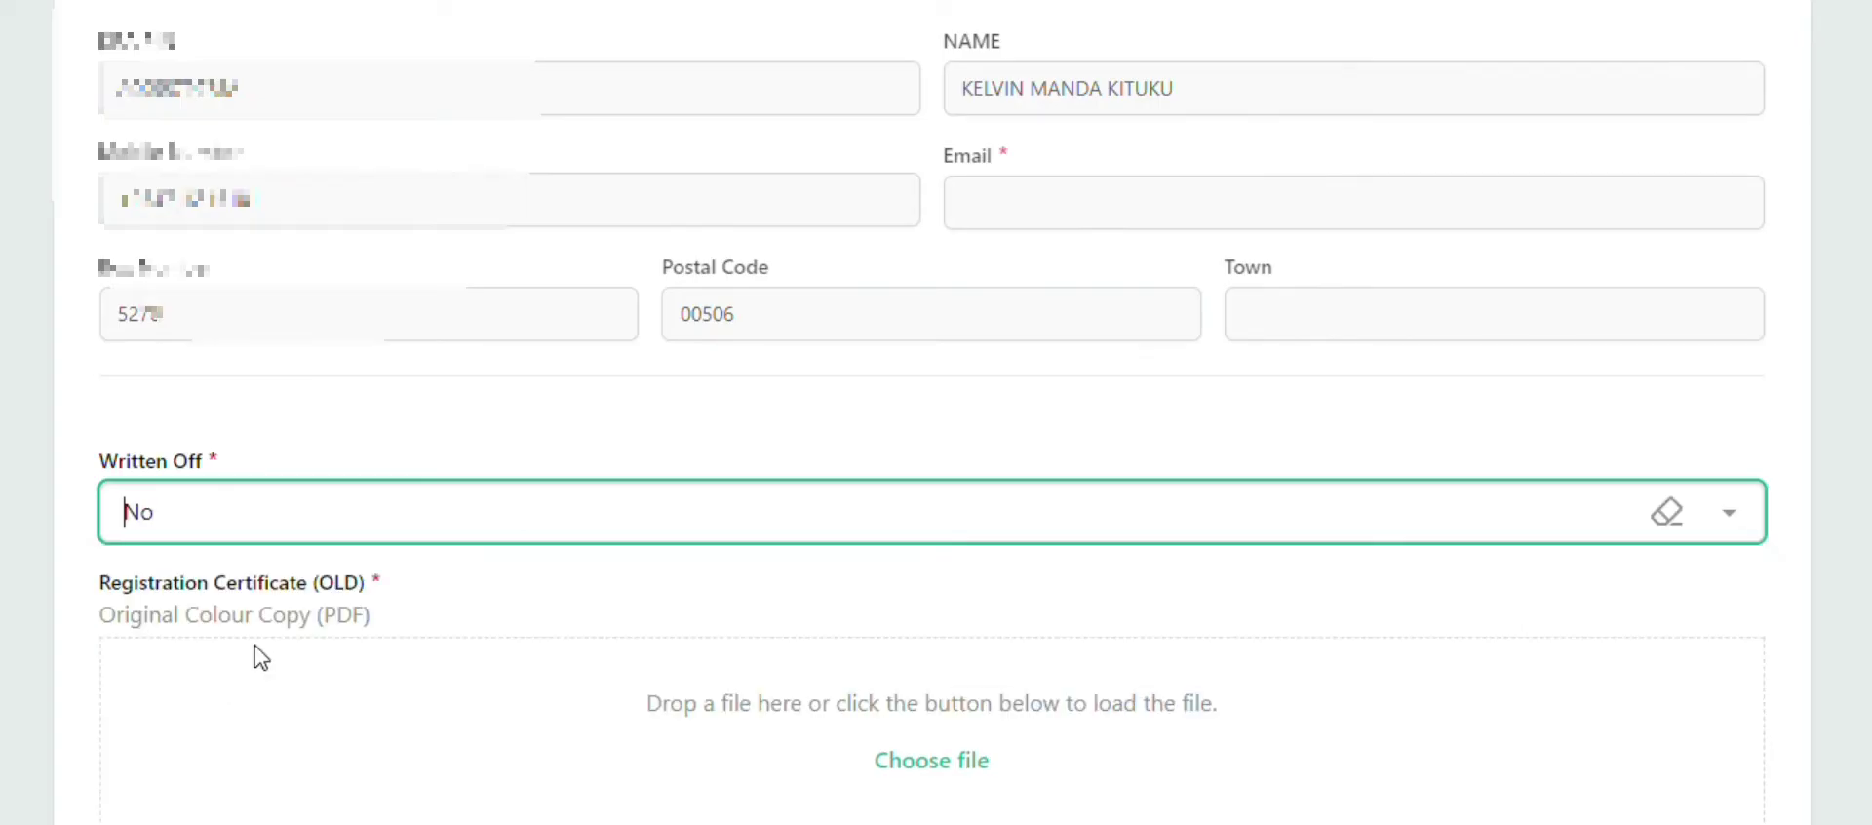
scroll(732, 459, "down", 2)
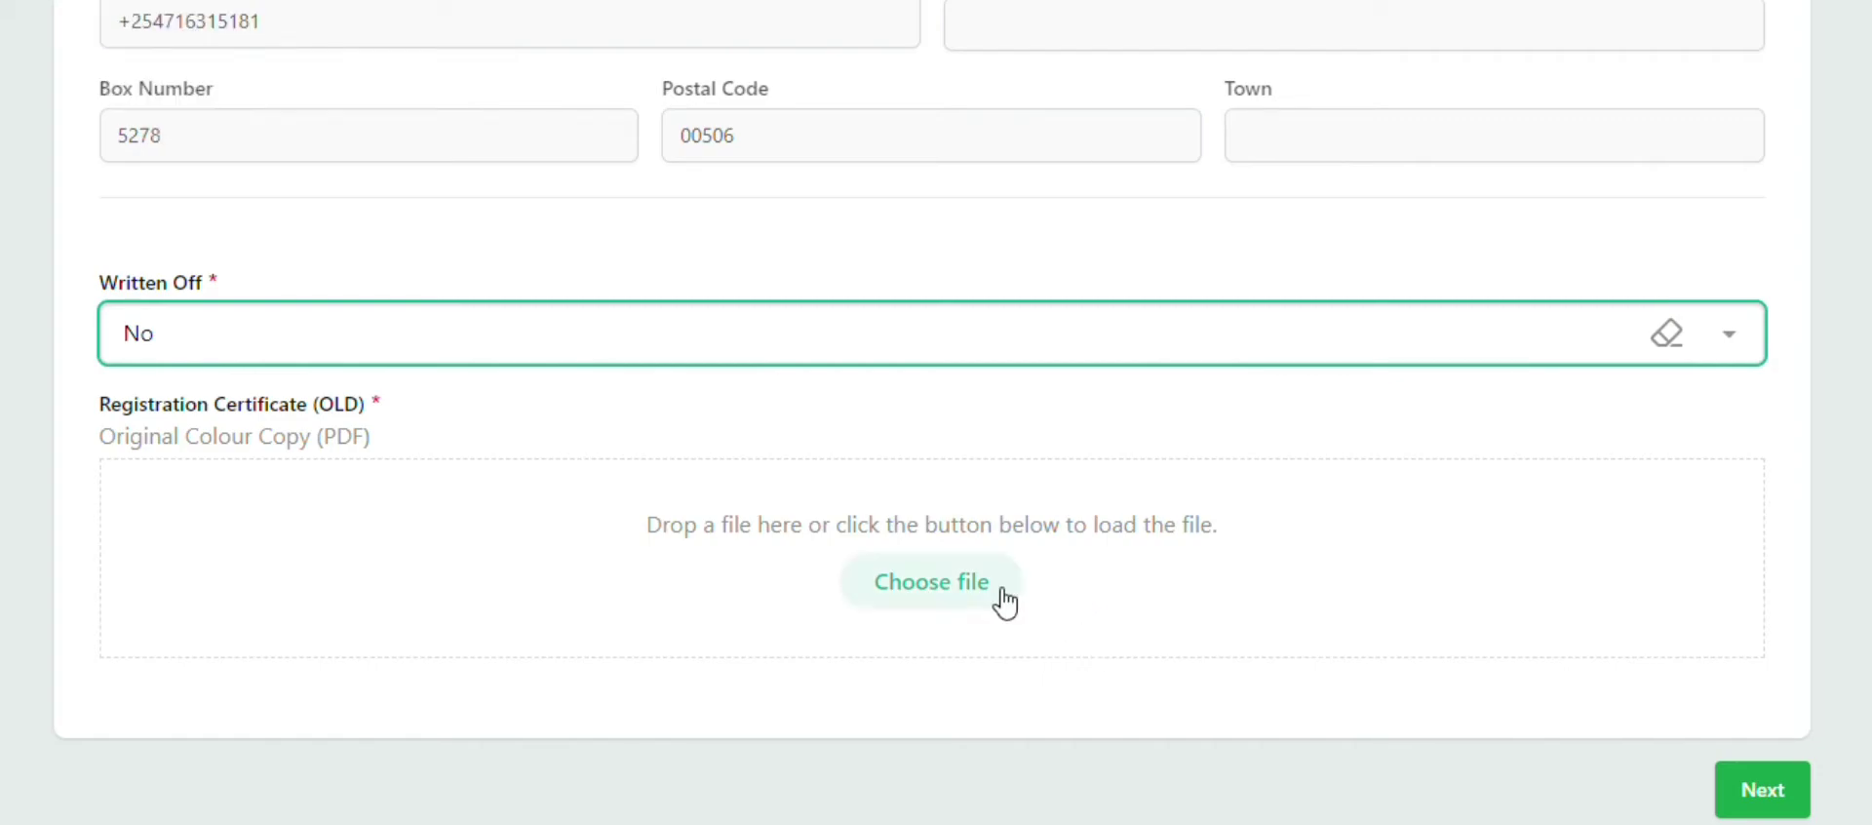
left_click(948, 597)
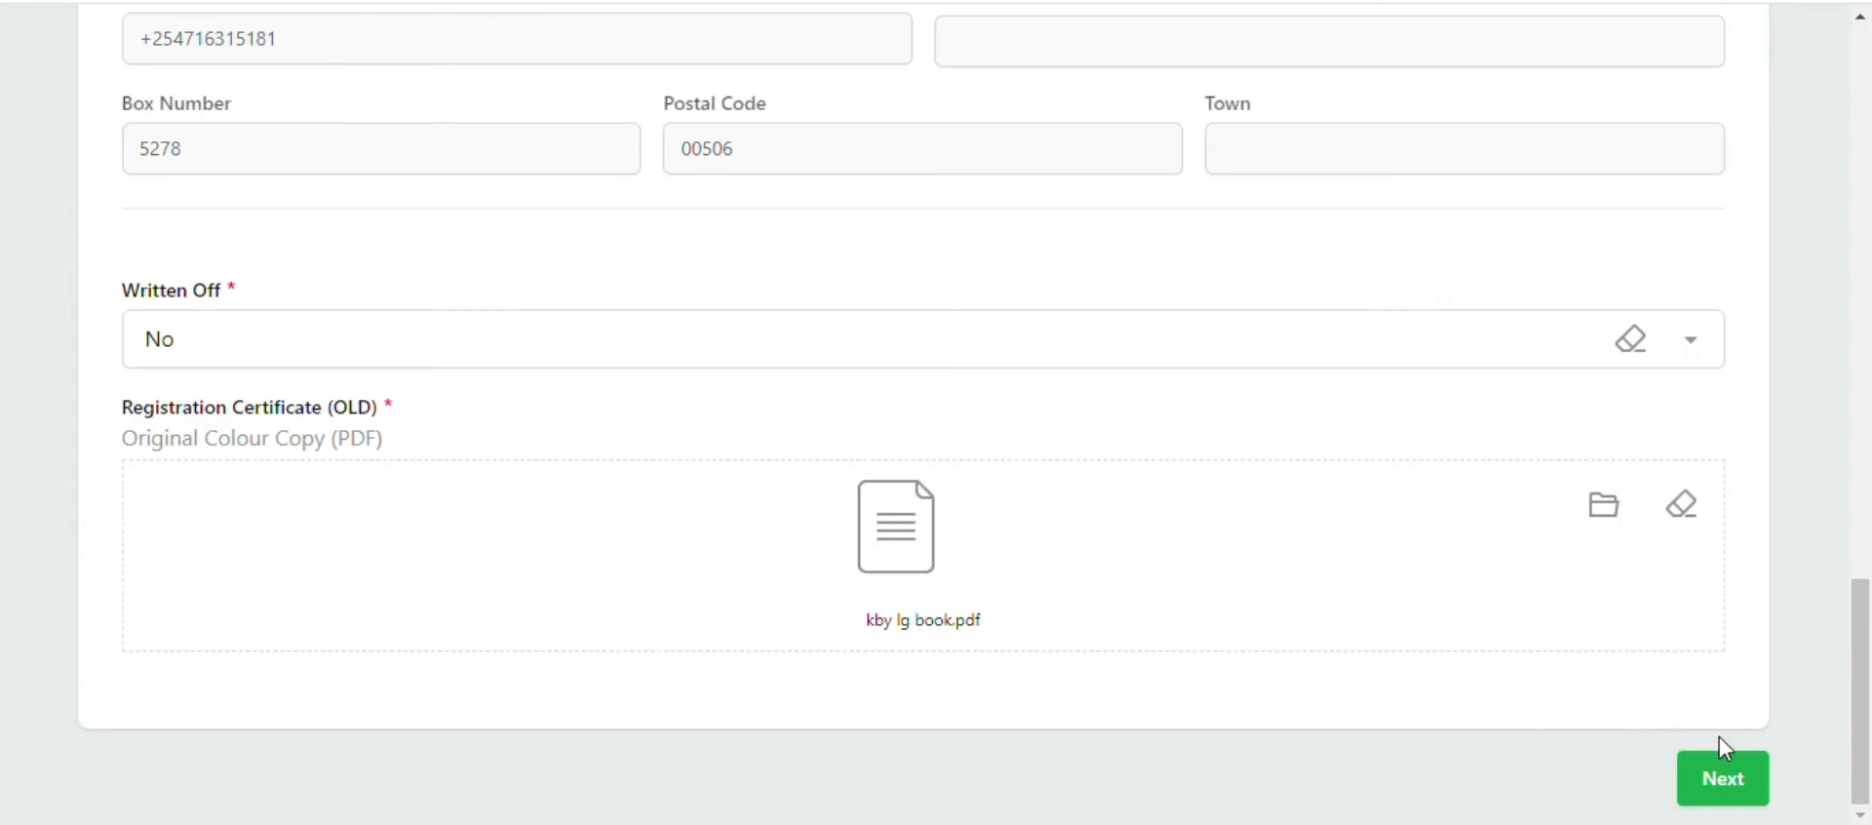
Step: Save vehicle details, set Type of Ownership to Single, and start the buyer's KRA Pin lookup
left_click(1709, 798)
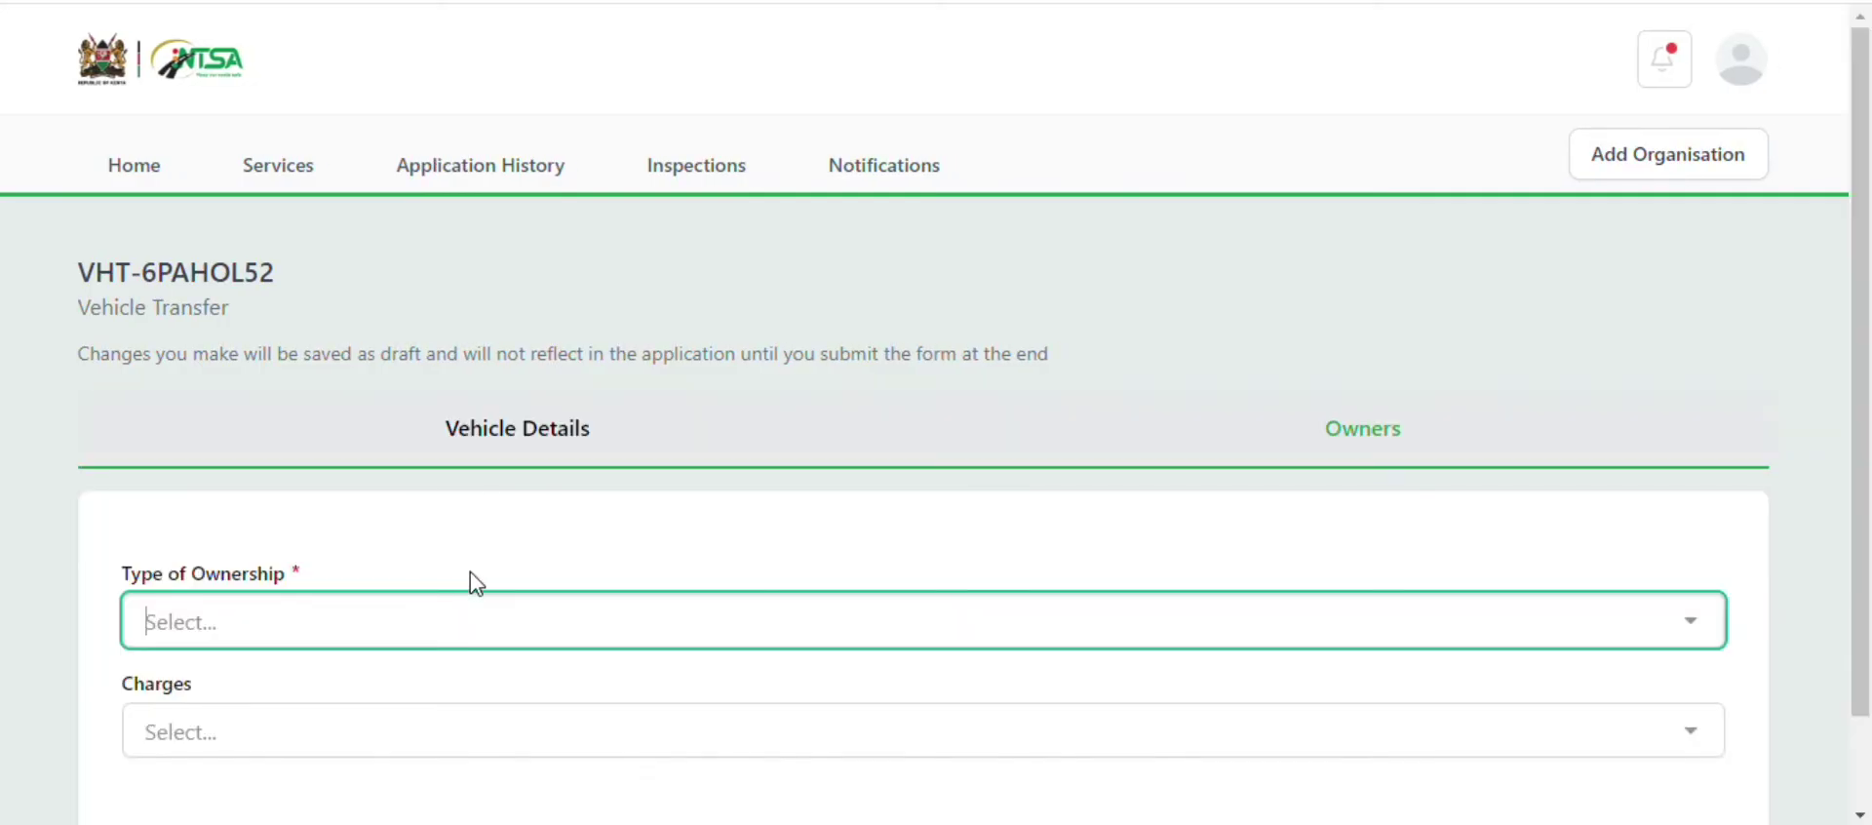
scroll(476, 583, "down", 2)
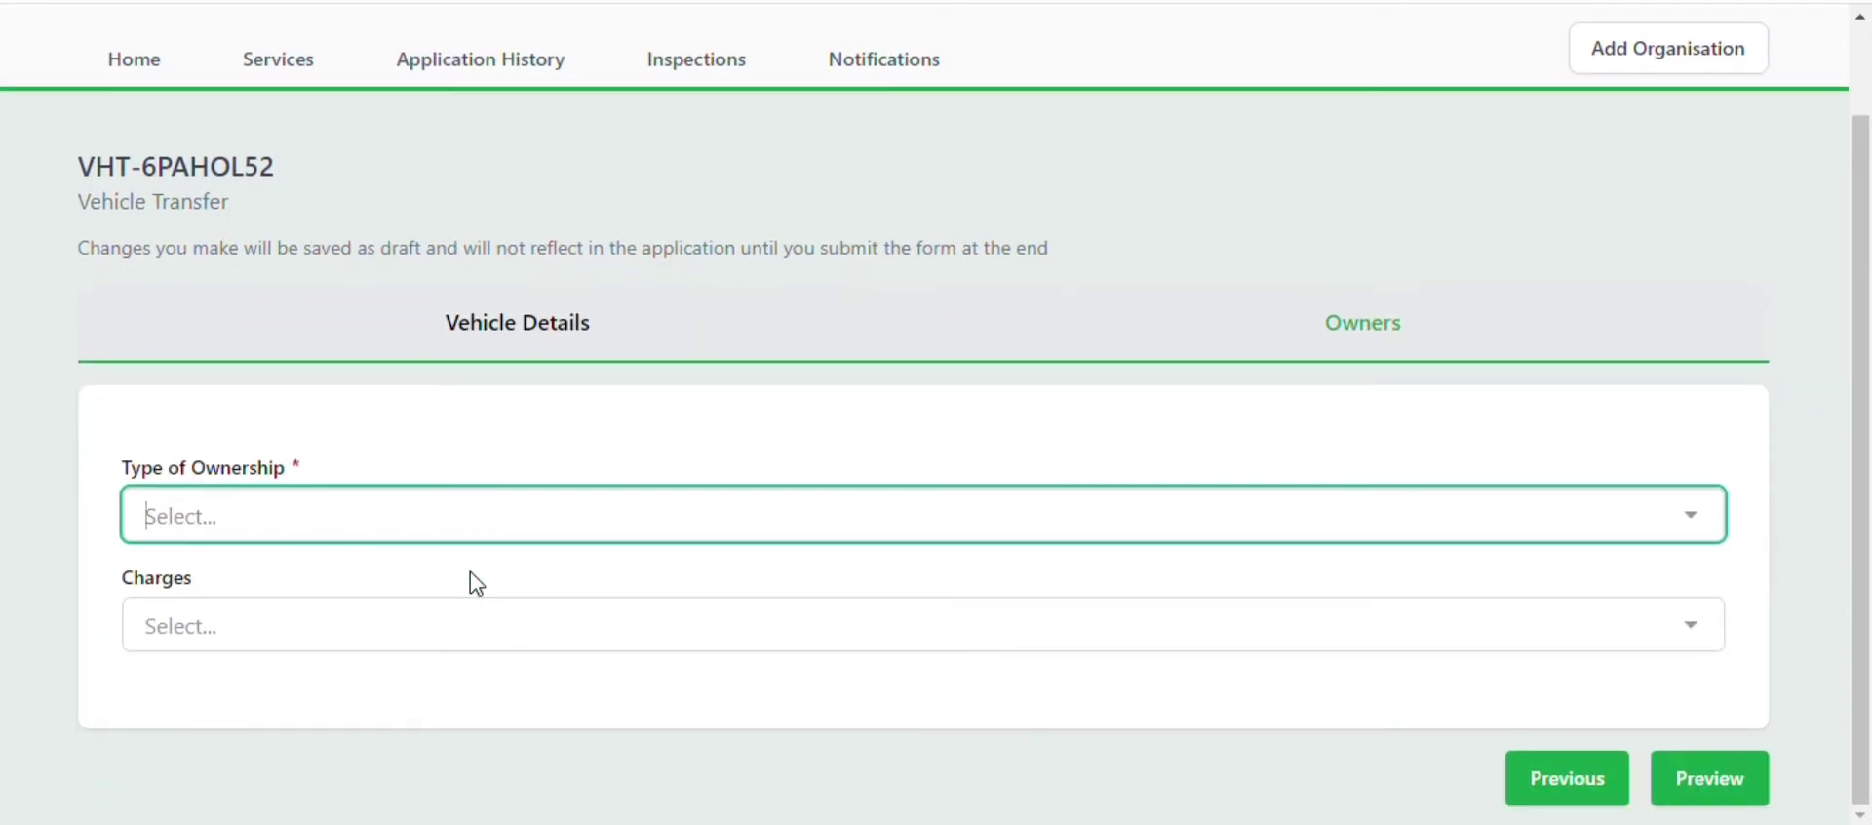
left_click(803, 530)
left_click(381, 588)
scroll(378, 579, "down", 4)
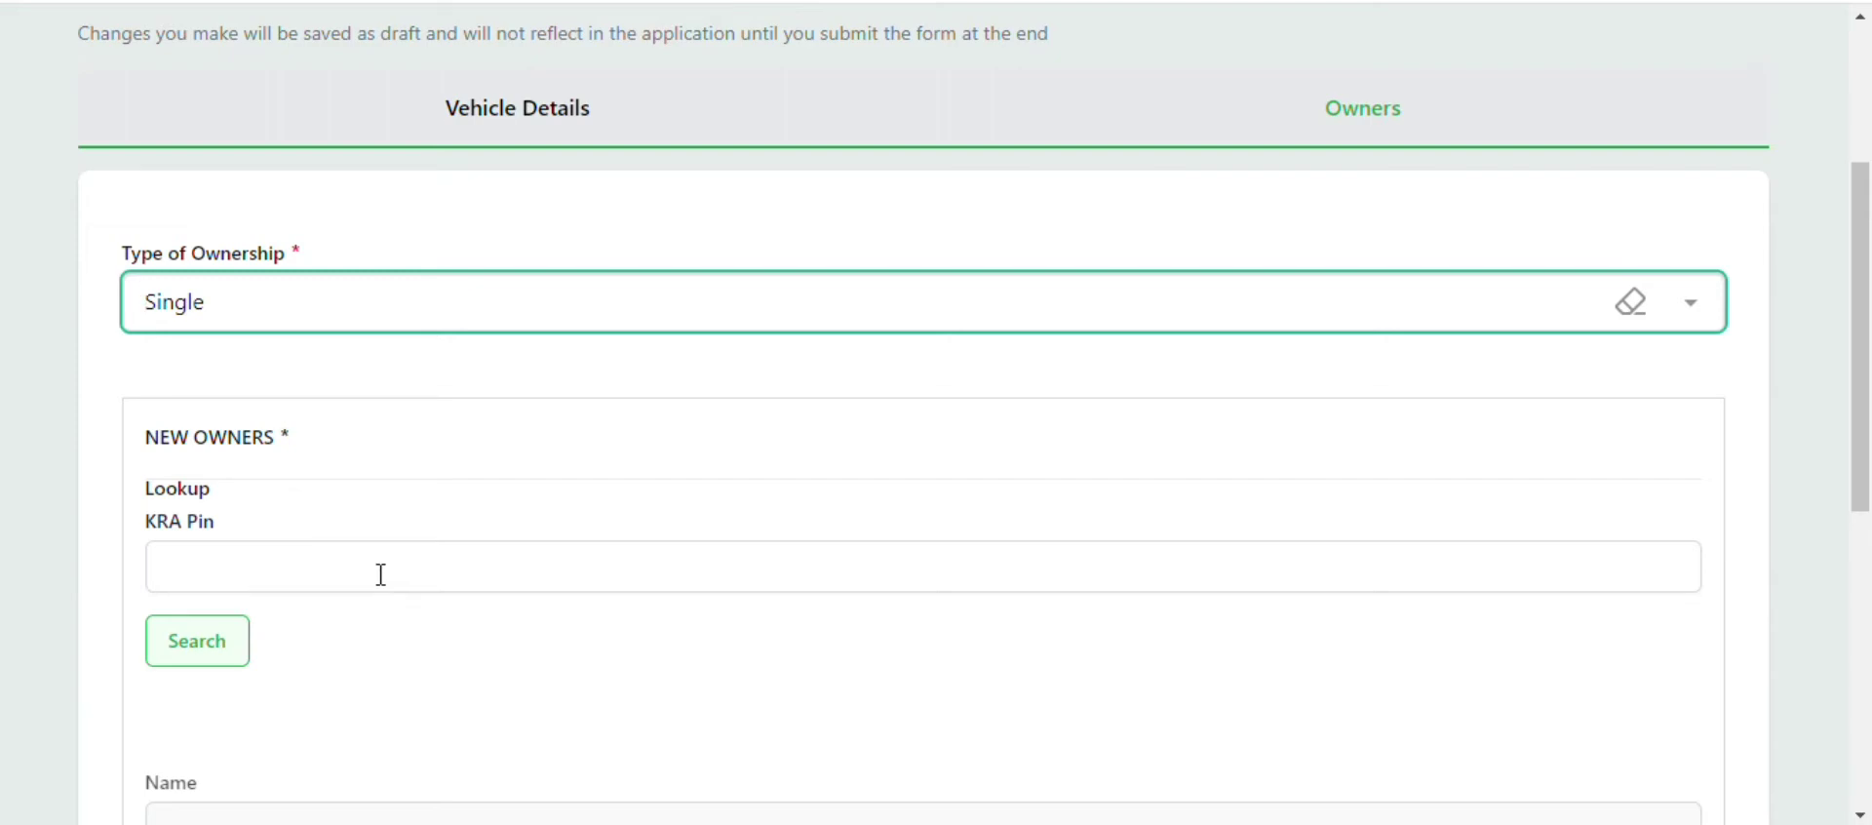
scroll(383, 580, "down", 1)
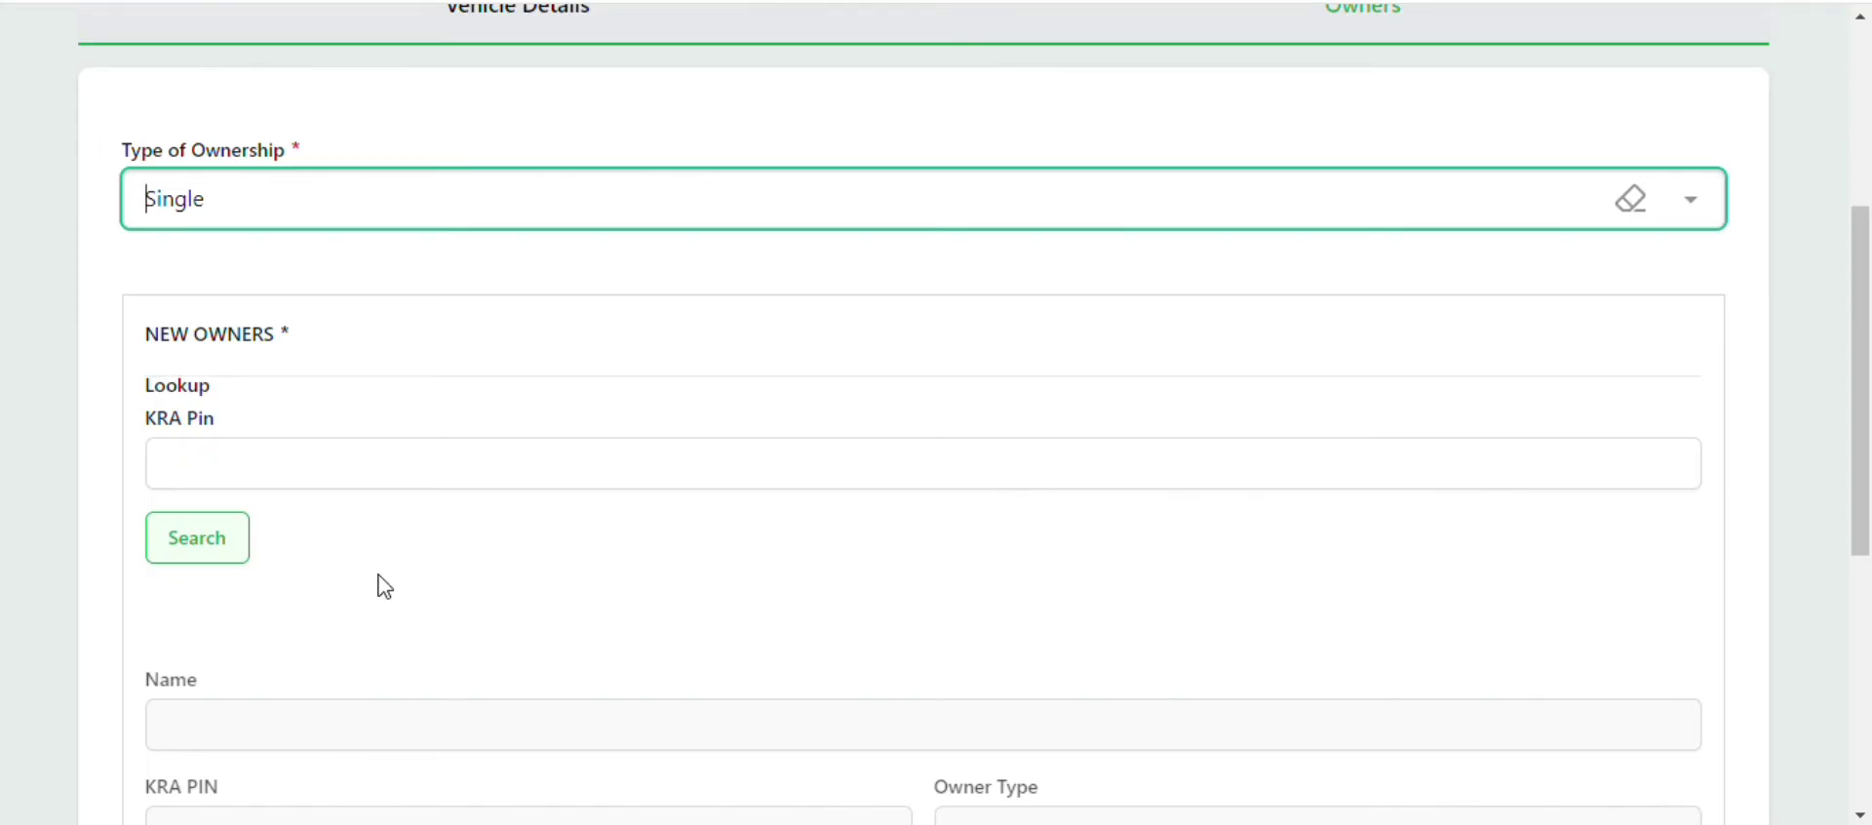
left_click(310, 467)
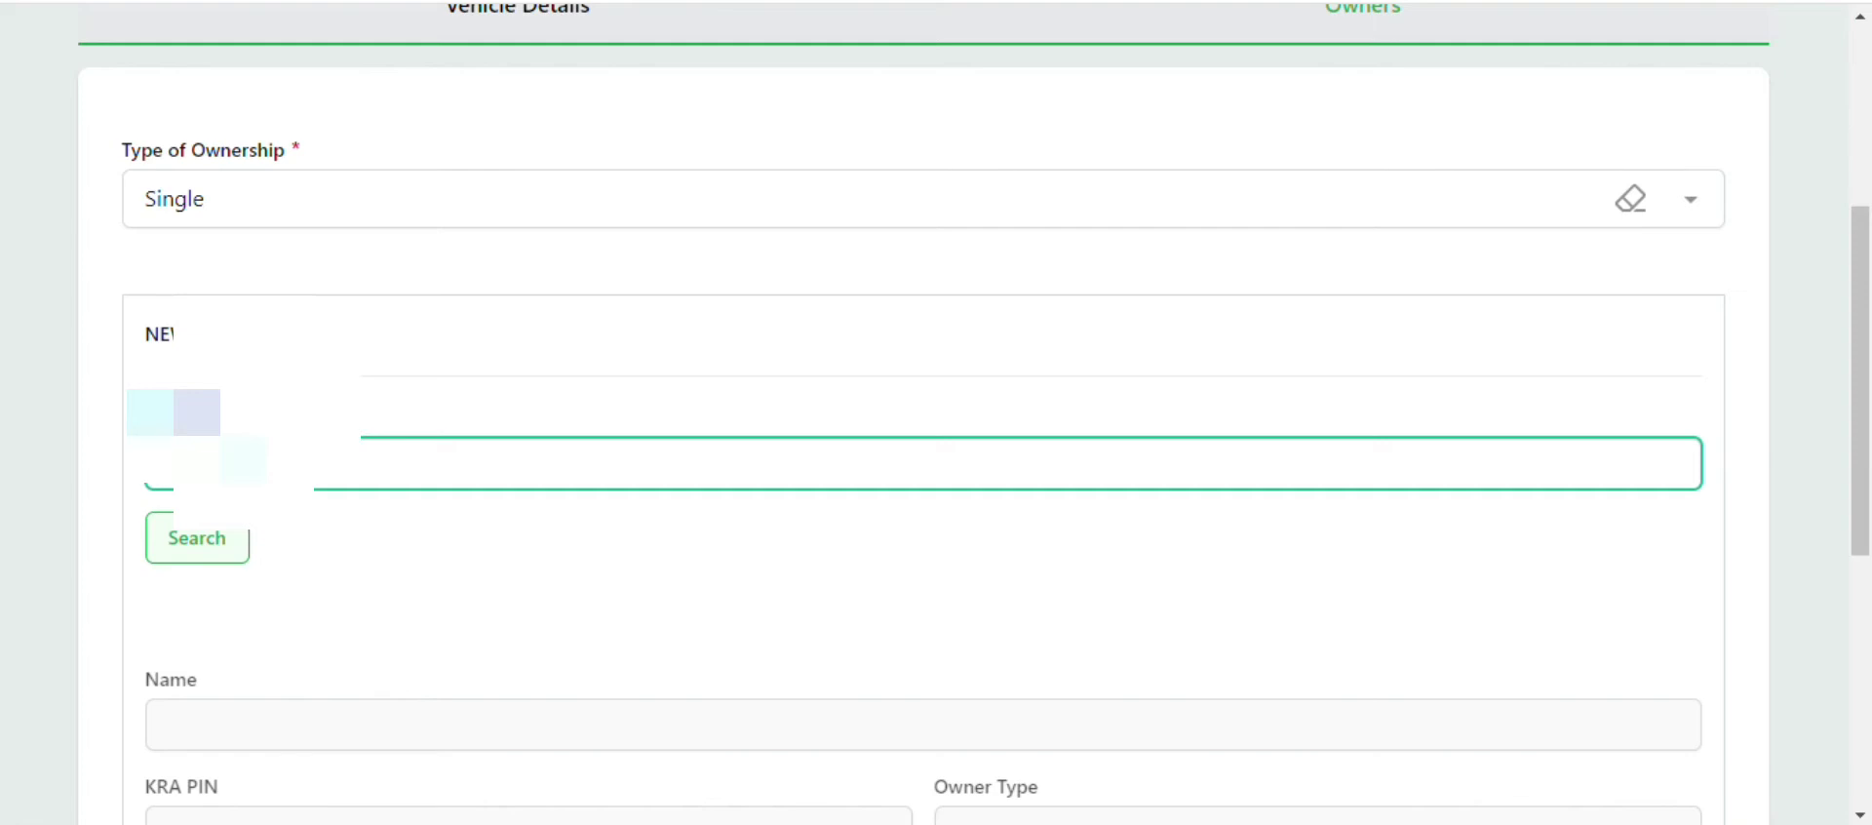
Step: Search the buyer's KRA PIN to fill the new owner's details, then preview the application
key("Tab")
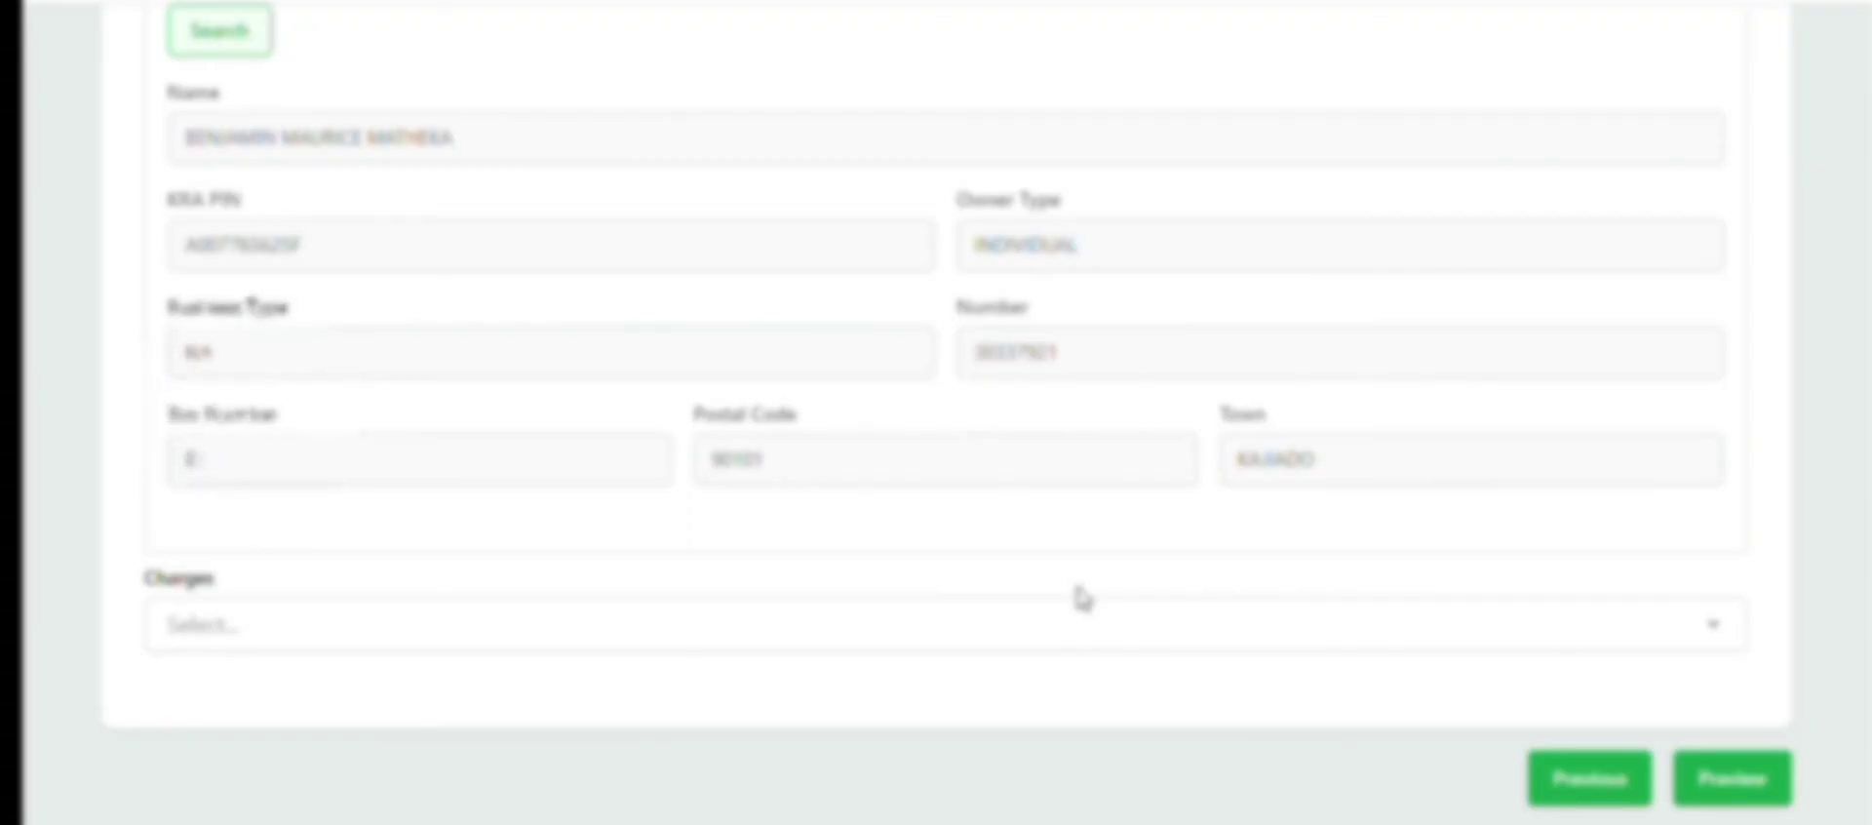
scroll(1082, 598, "up", 2)
scroll(1083, 598, "down", 1)
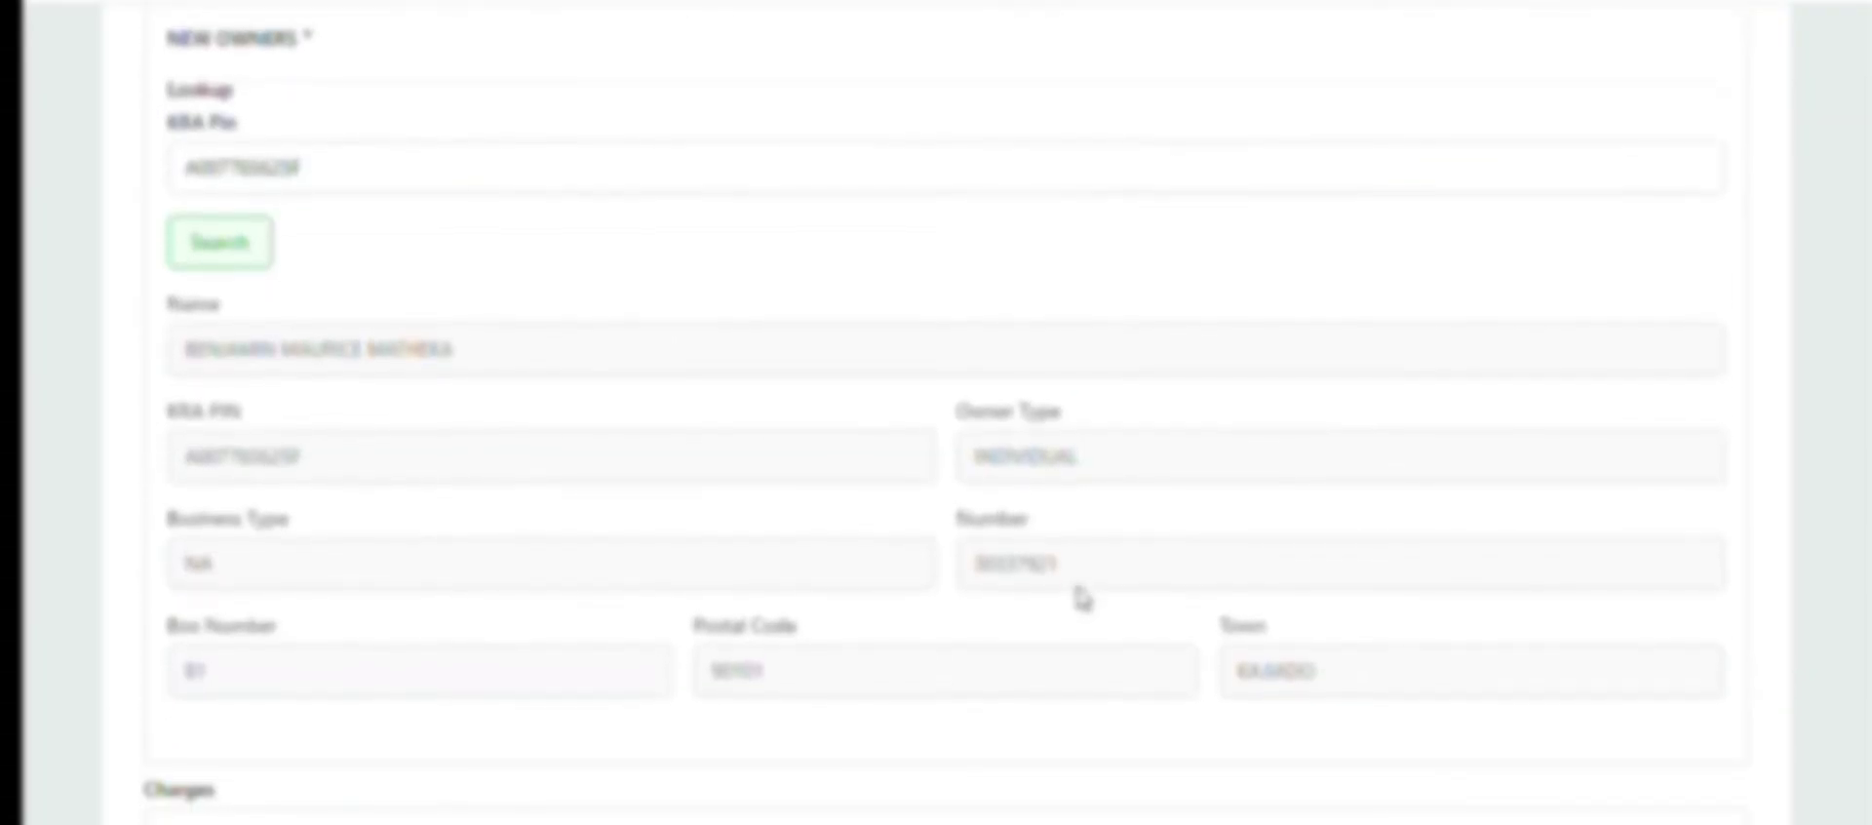
scroll(1083, 598, "down", 2)
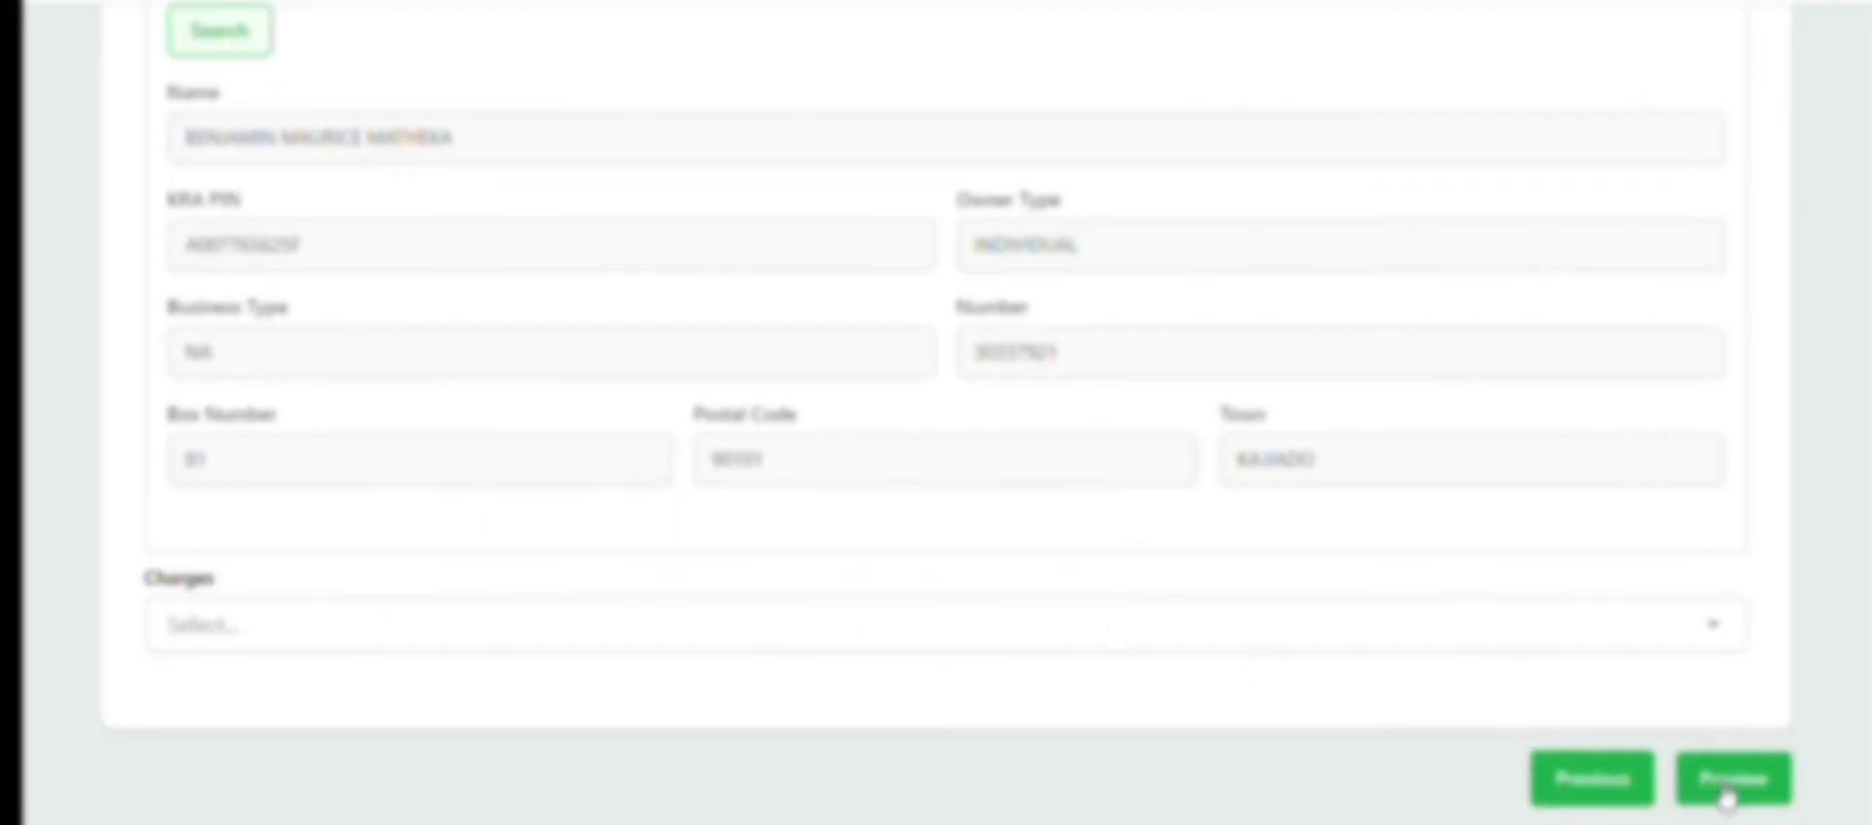
left_click(1724, 791)
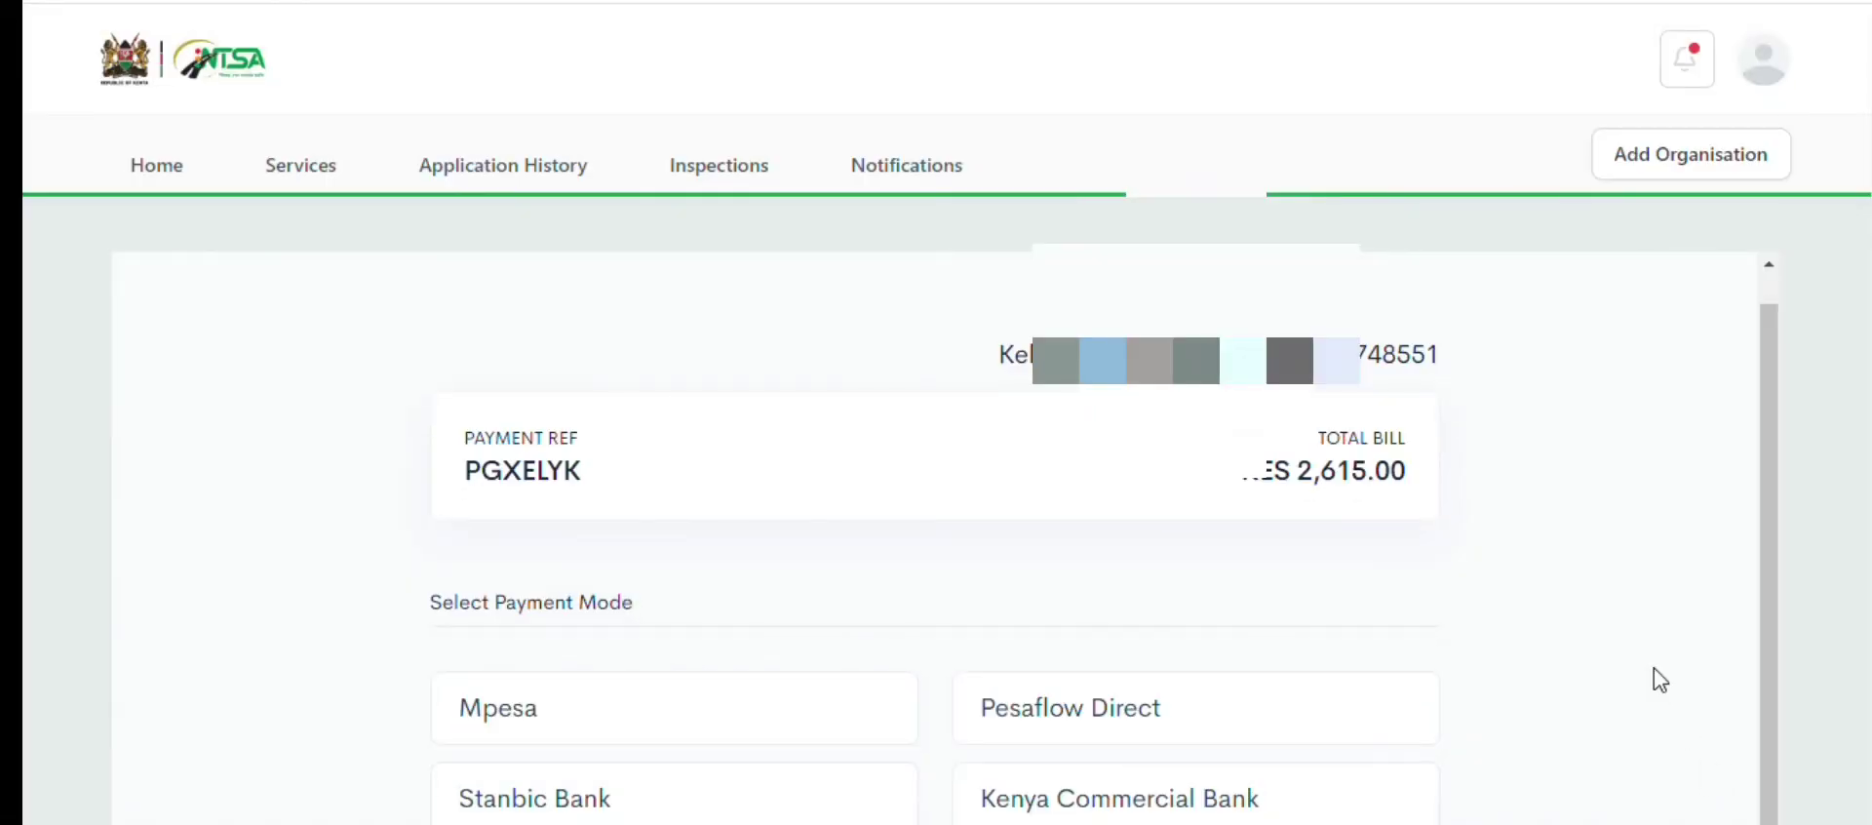
scroll(1659, 680, "down", 3)
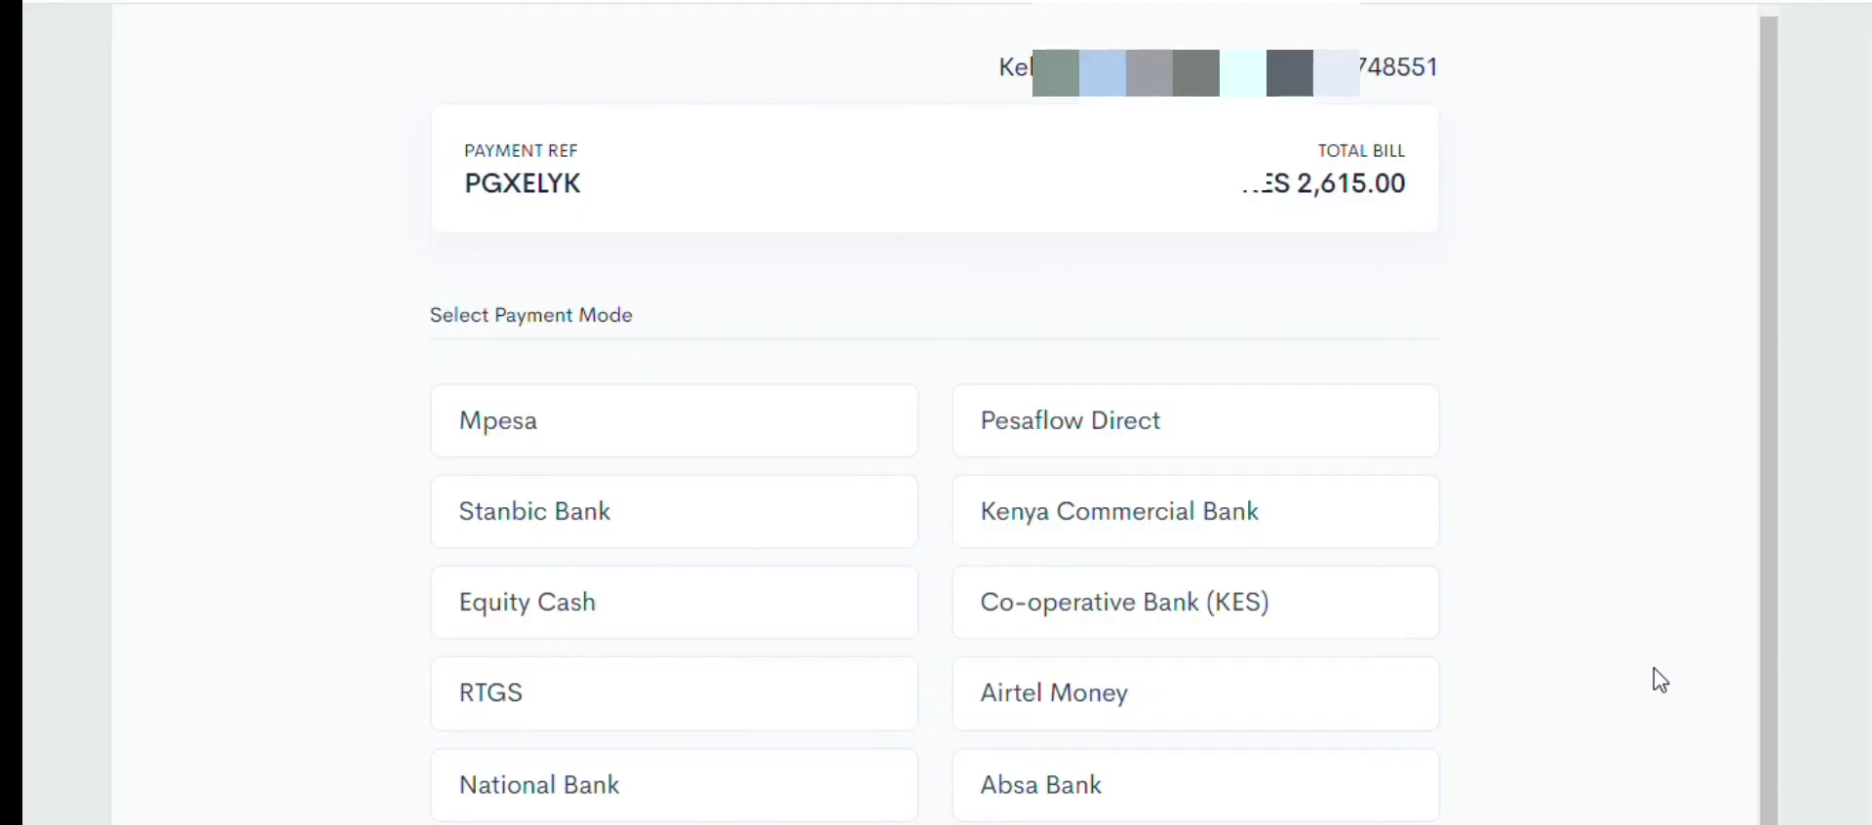
Step: Pay the KES 2,615.00 bill via Mpesa, showing Paybill 222222 for amount 2615.00
scroll(1660, 680, "down", 2)
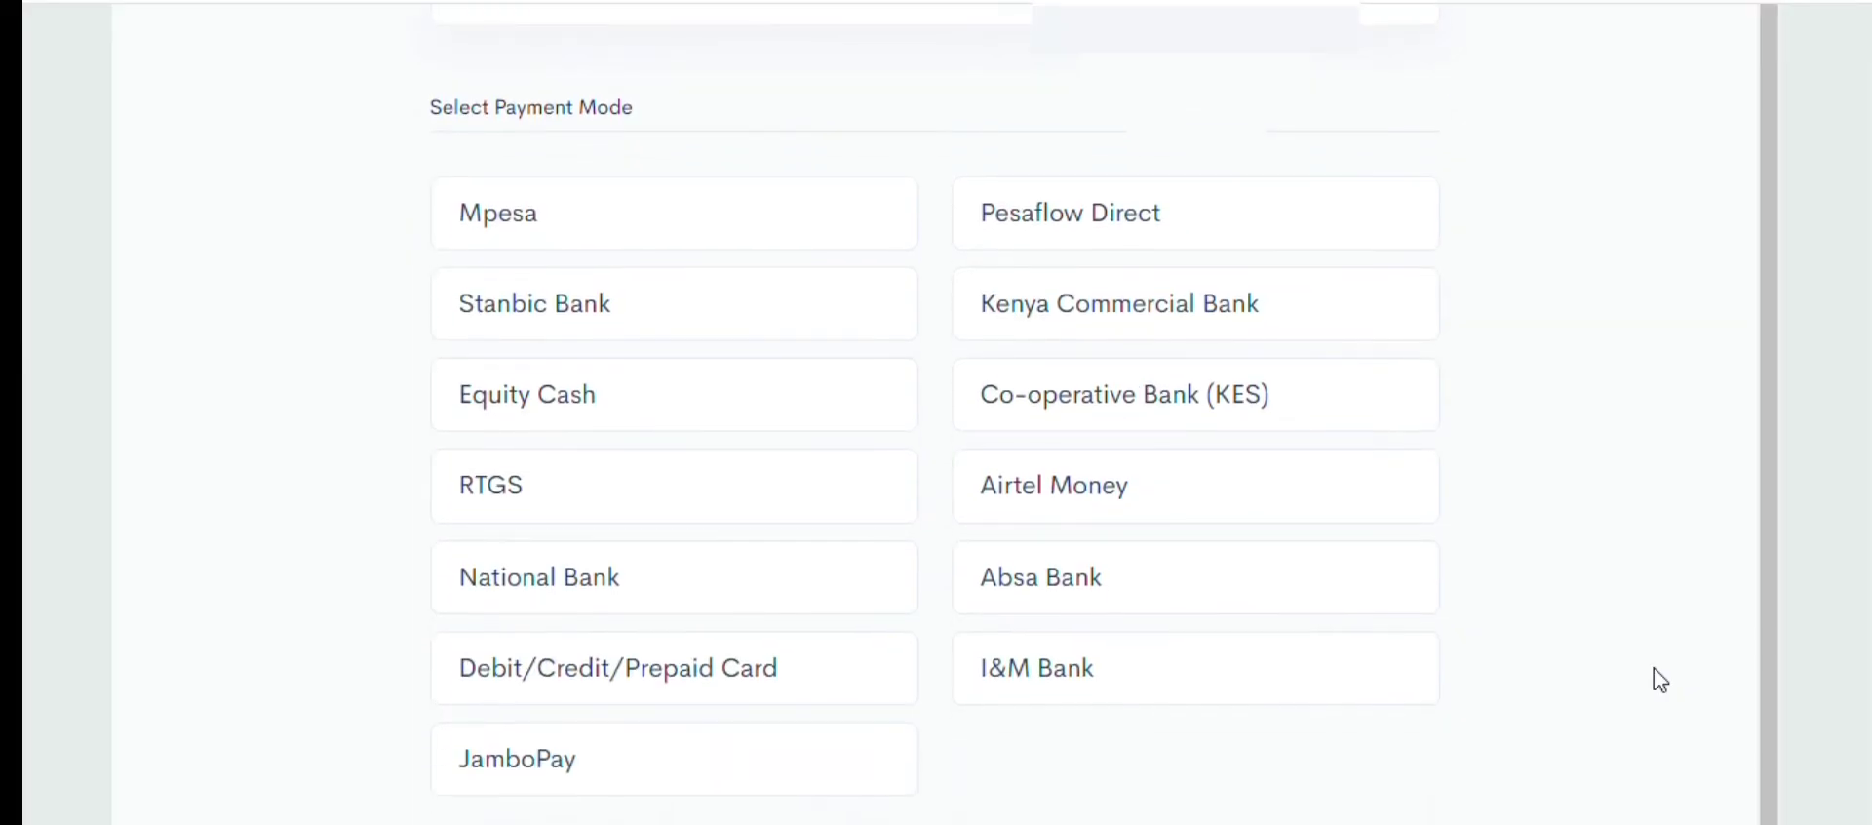
scroll(1660, 680, "up", 1)
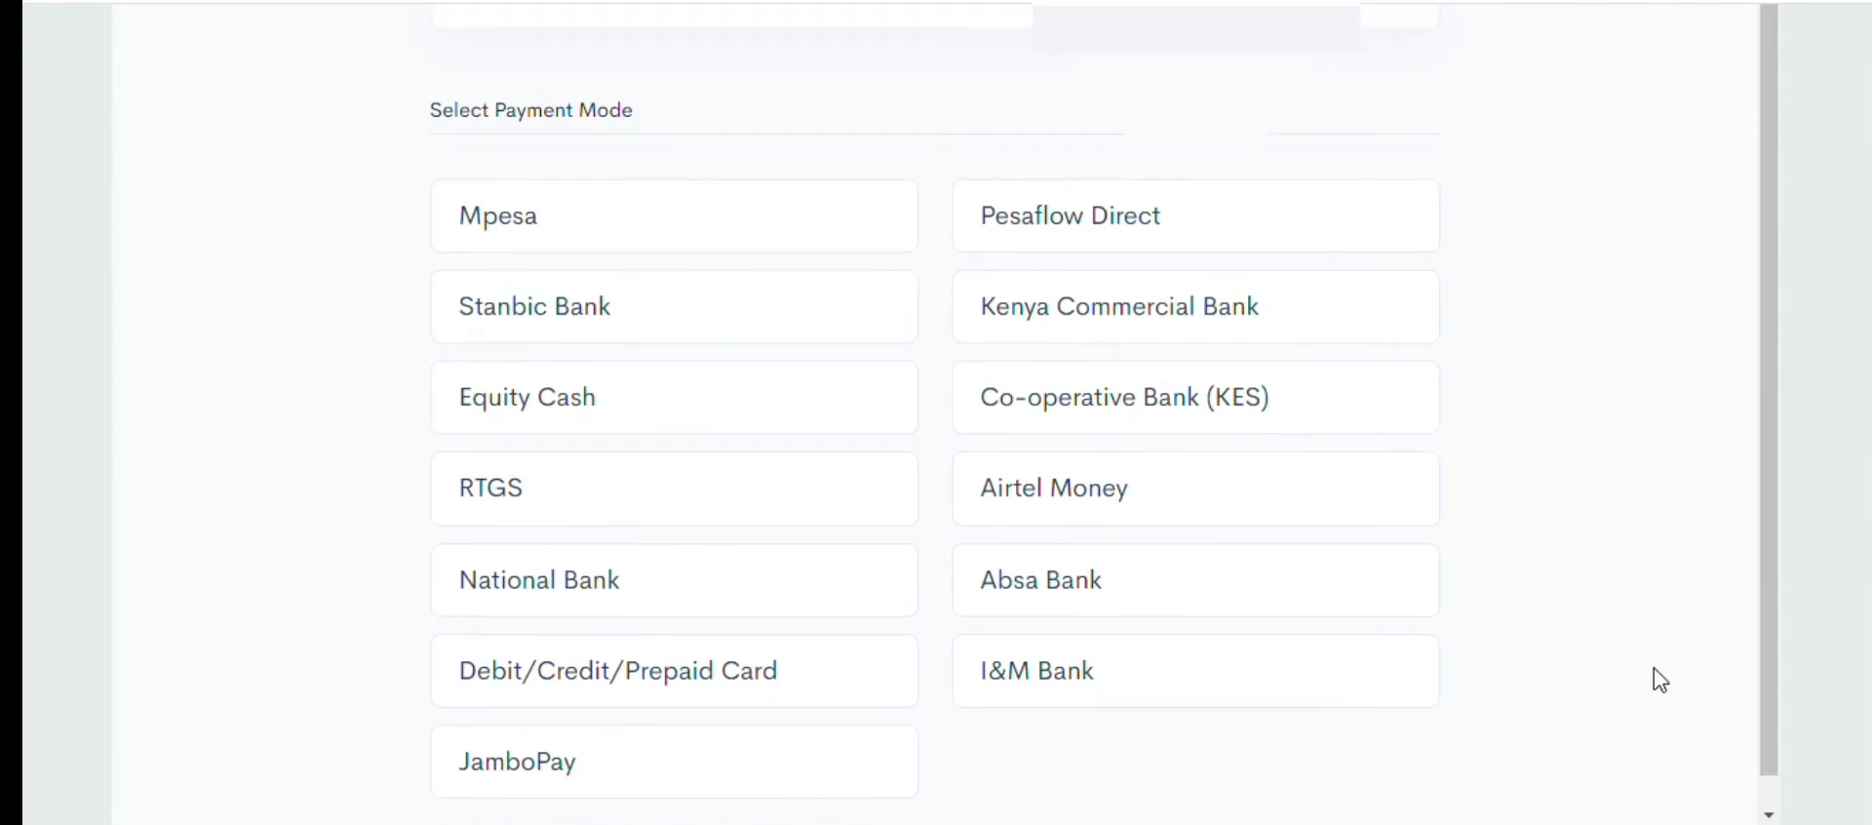
left_click(794, 307)
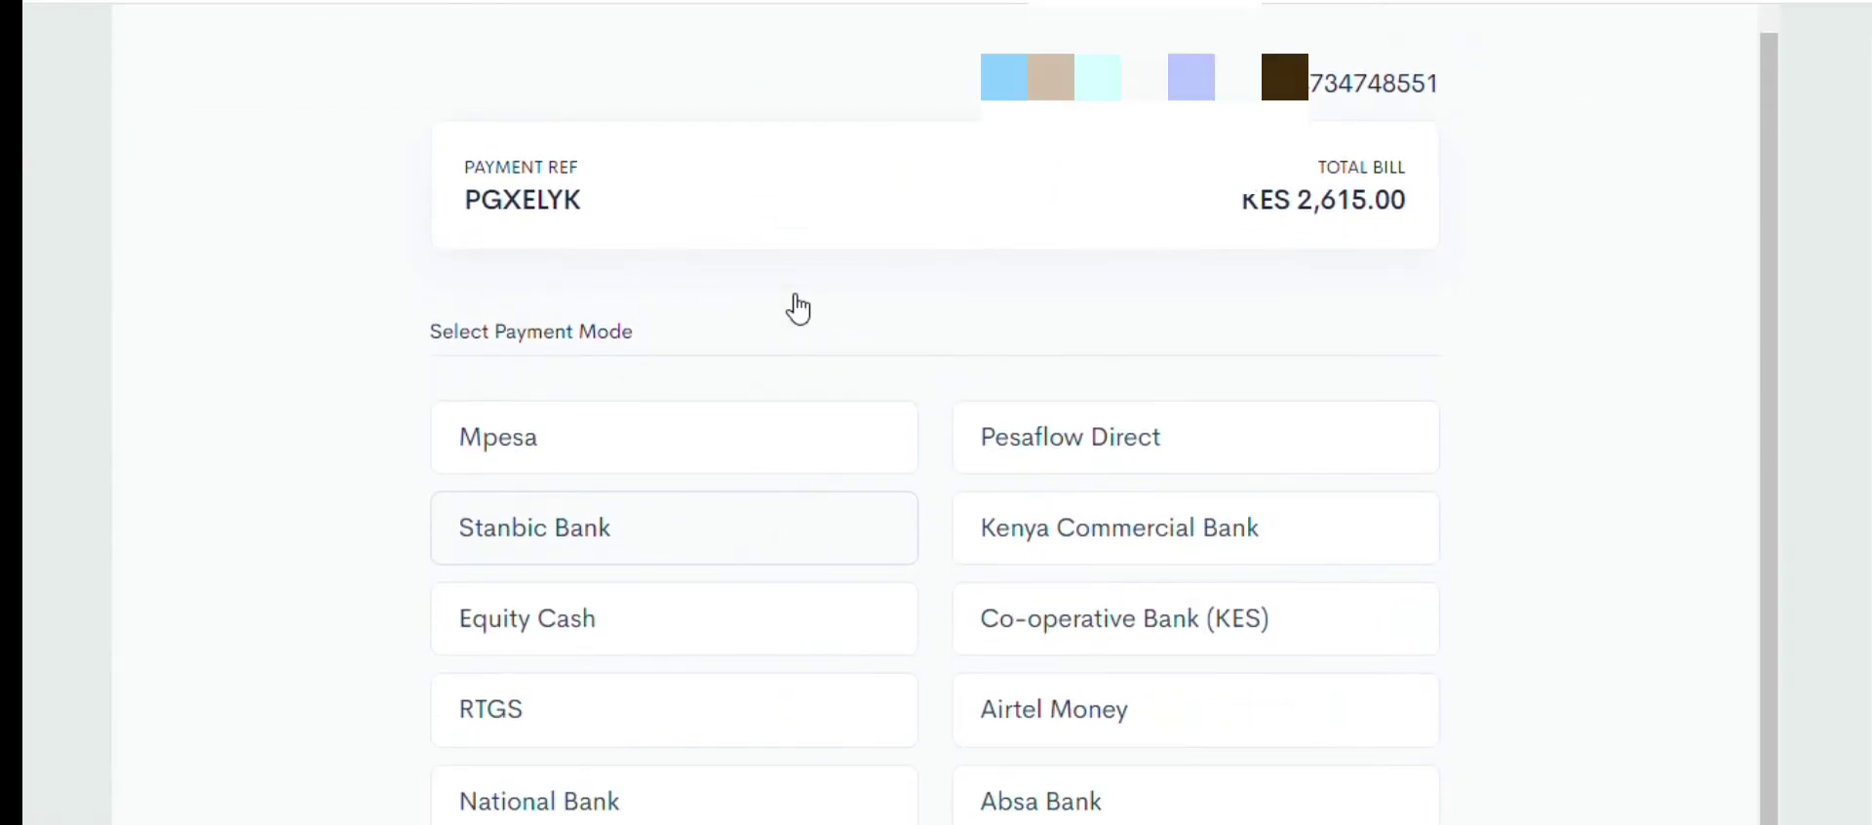
left_click(752, 490)
Step: Confirm the KES 2615.00 M-Pesa Paybill payment for the Vehicle Transfer as completed
scroll(997, 533, "down", 3)
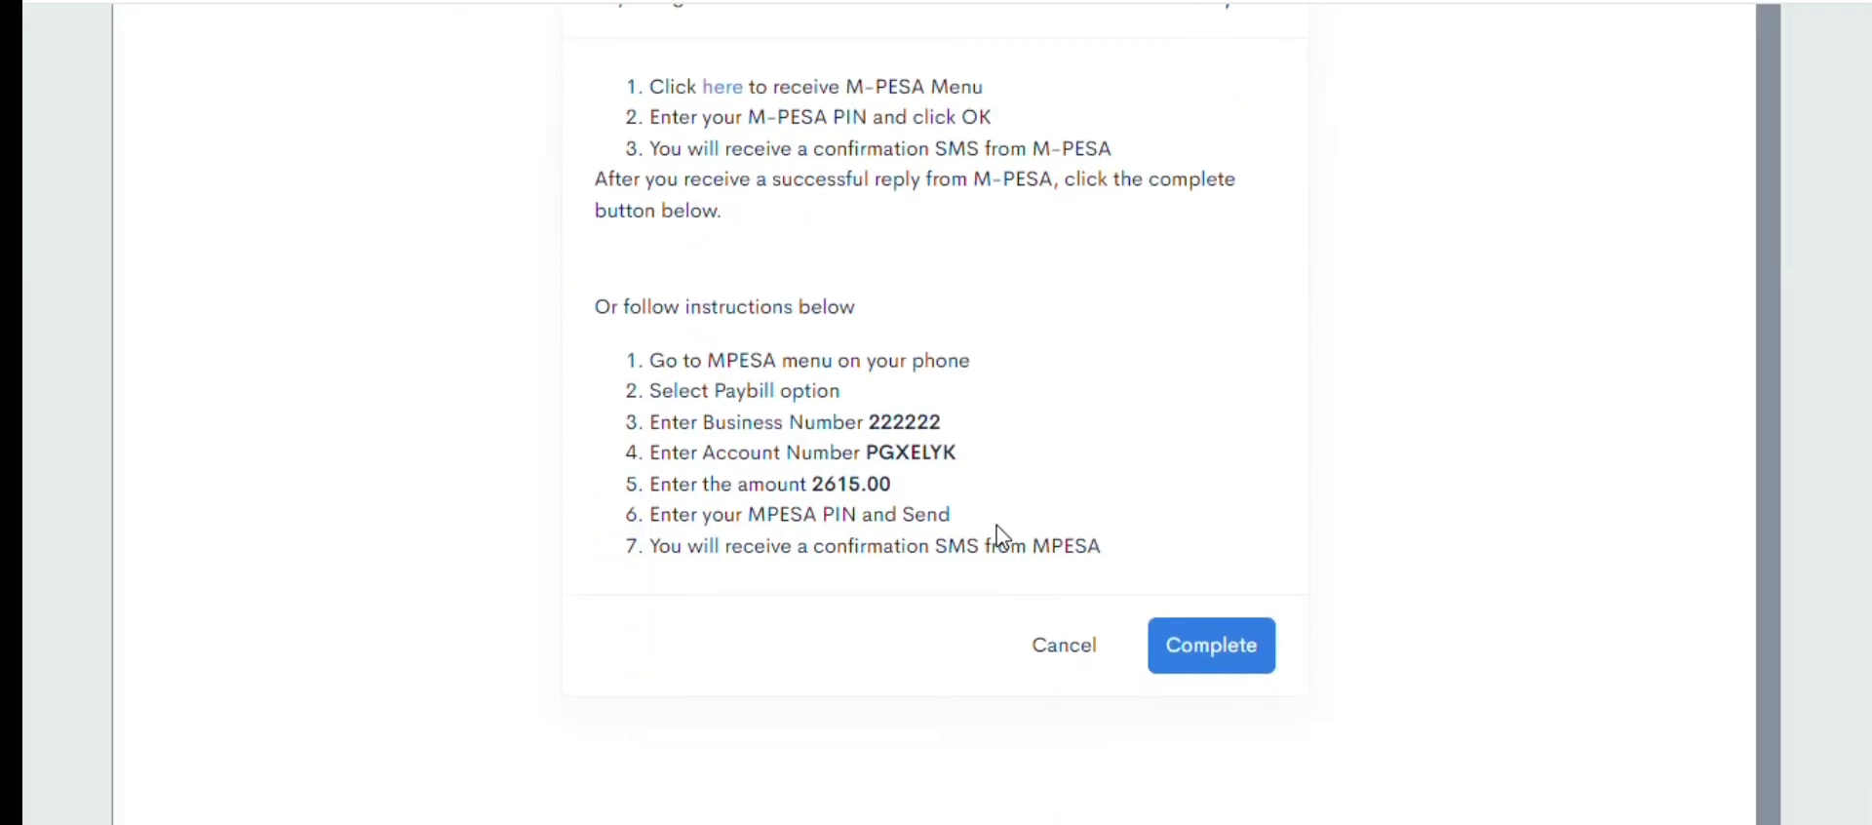
scroll(1000, 535, "up", 2)
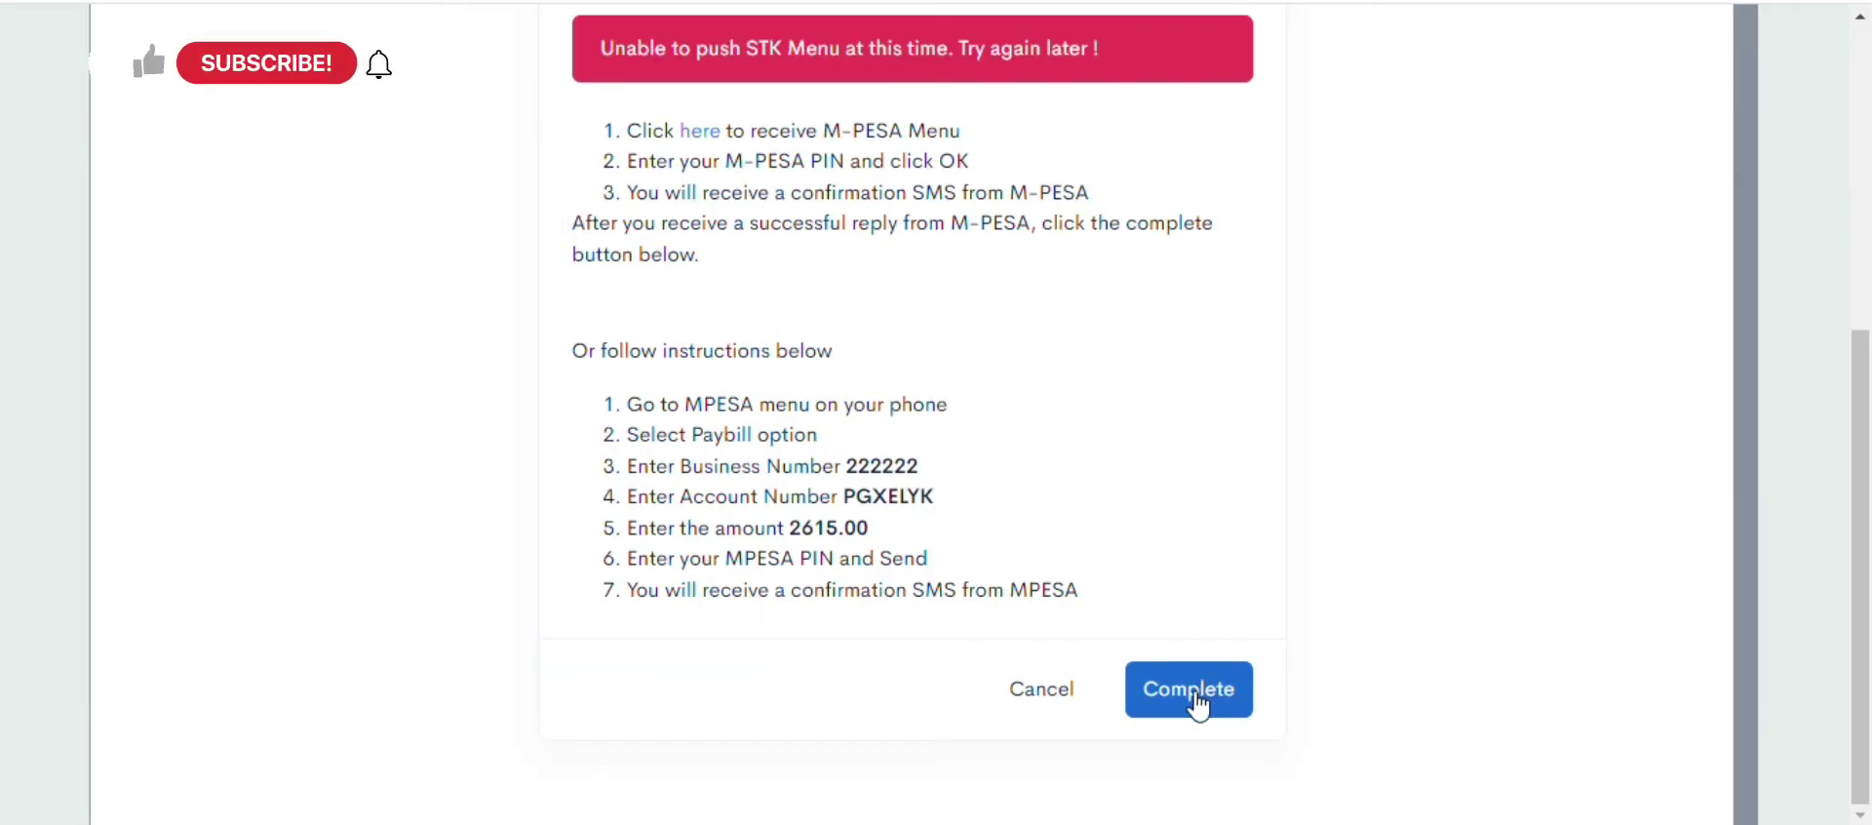
left_click(1192, 701)
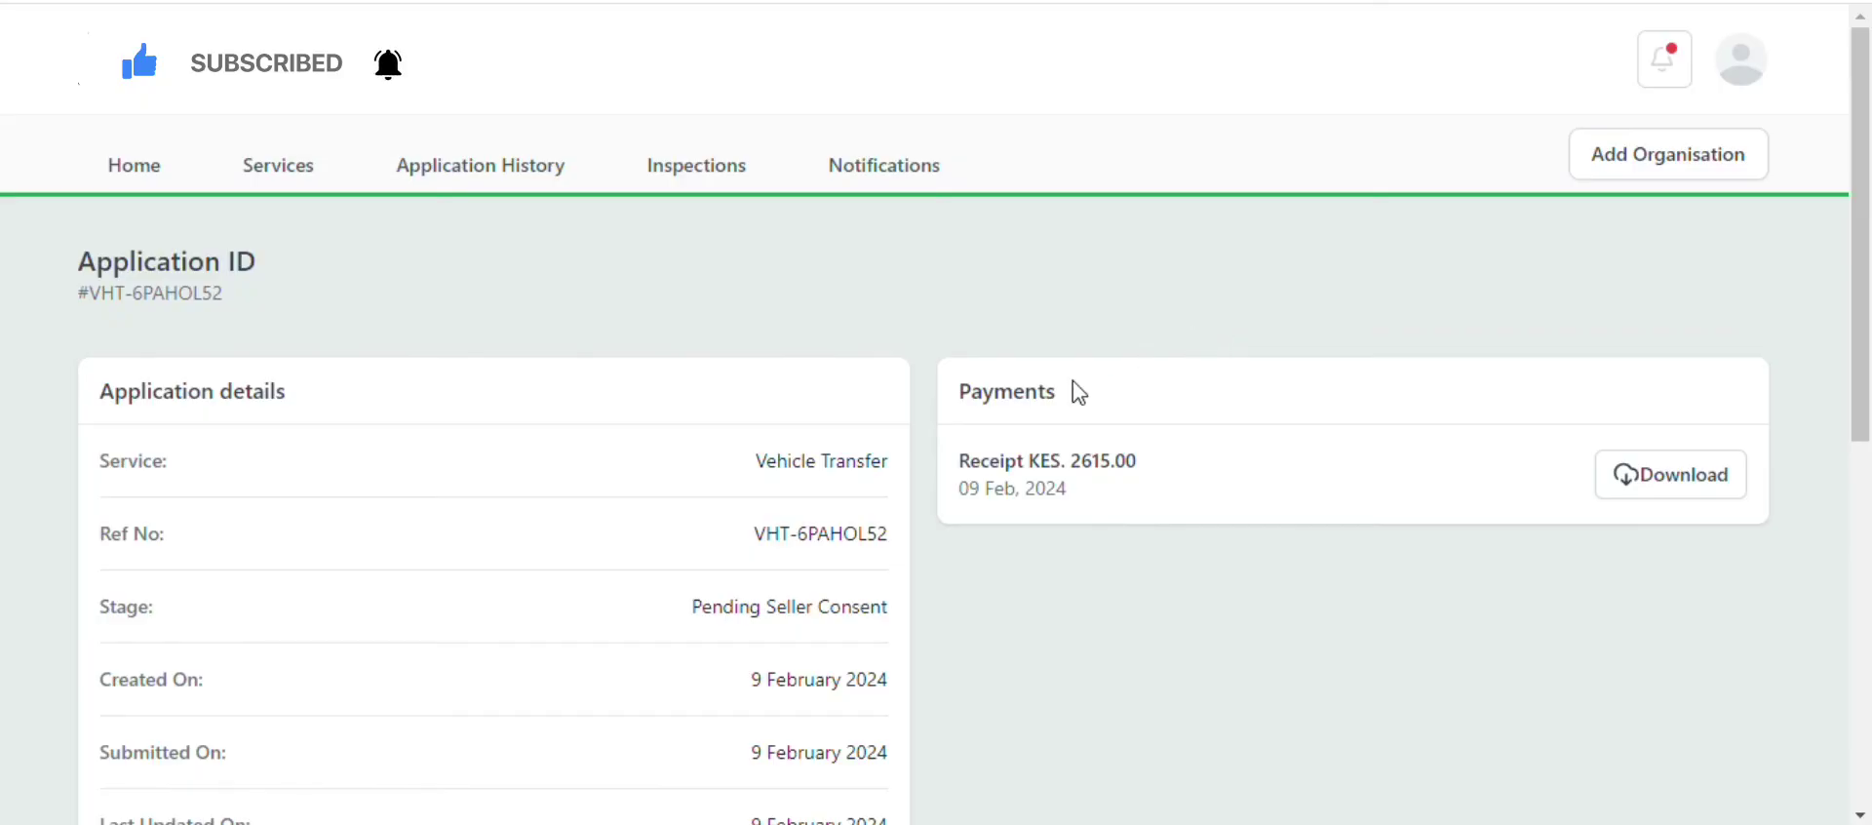
scroll(898, 347, "down", 1)
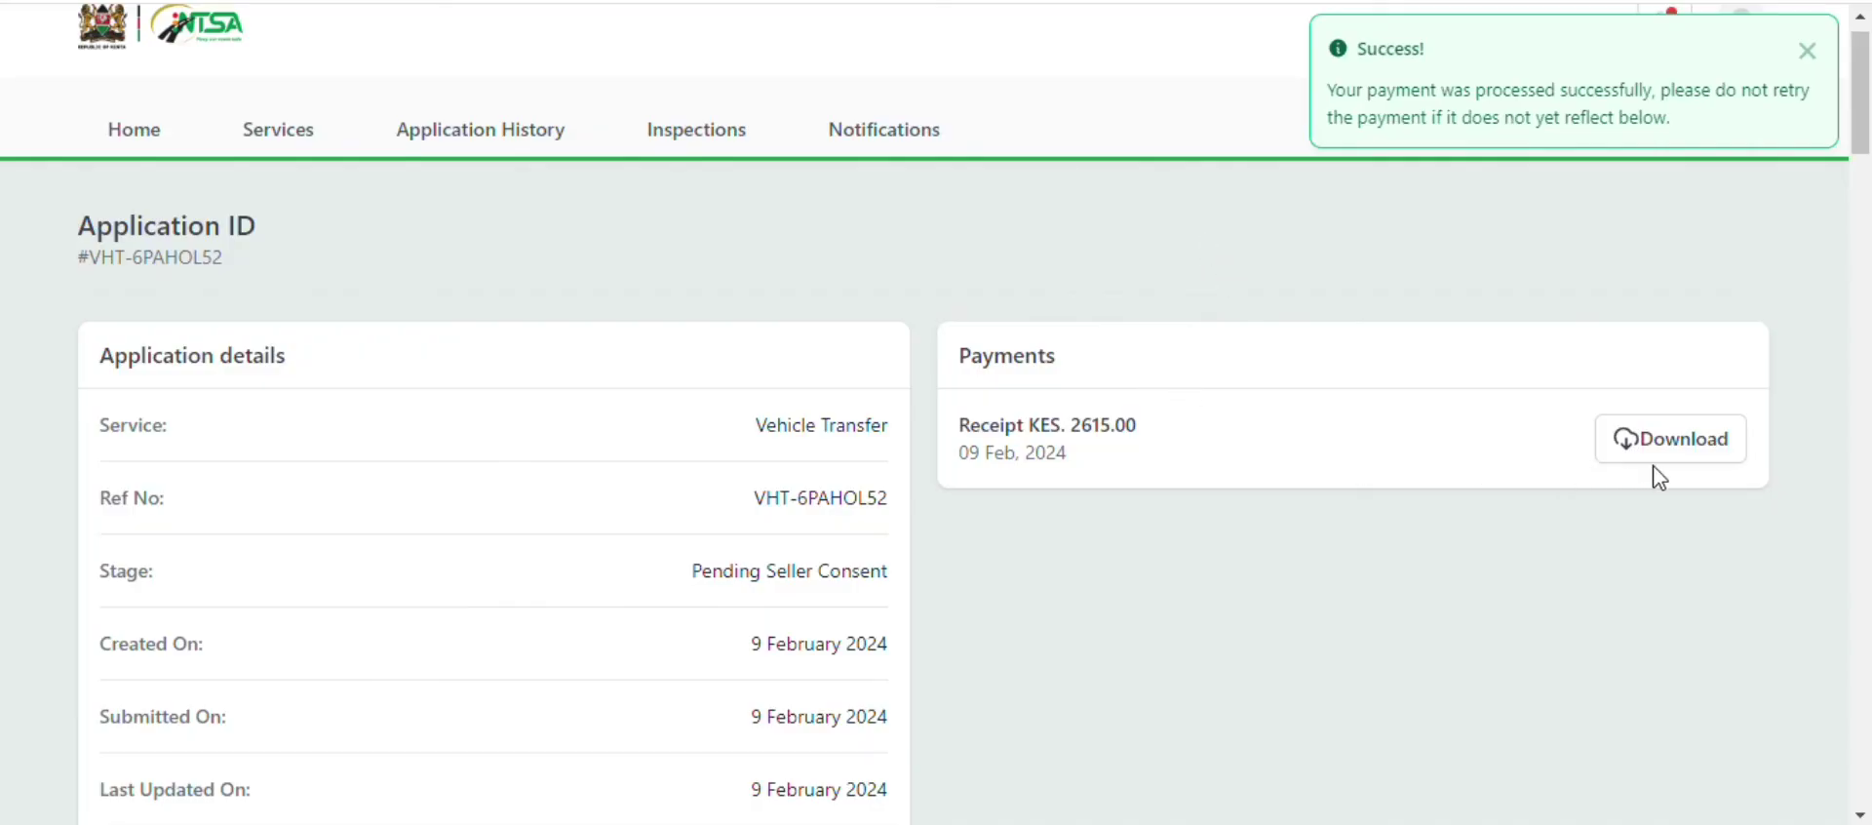
scroll(1424, 488, "down", 1)
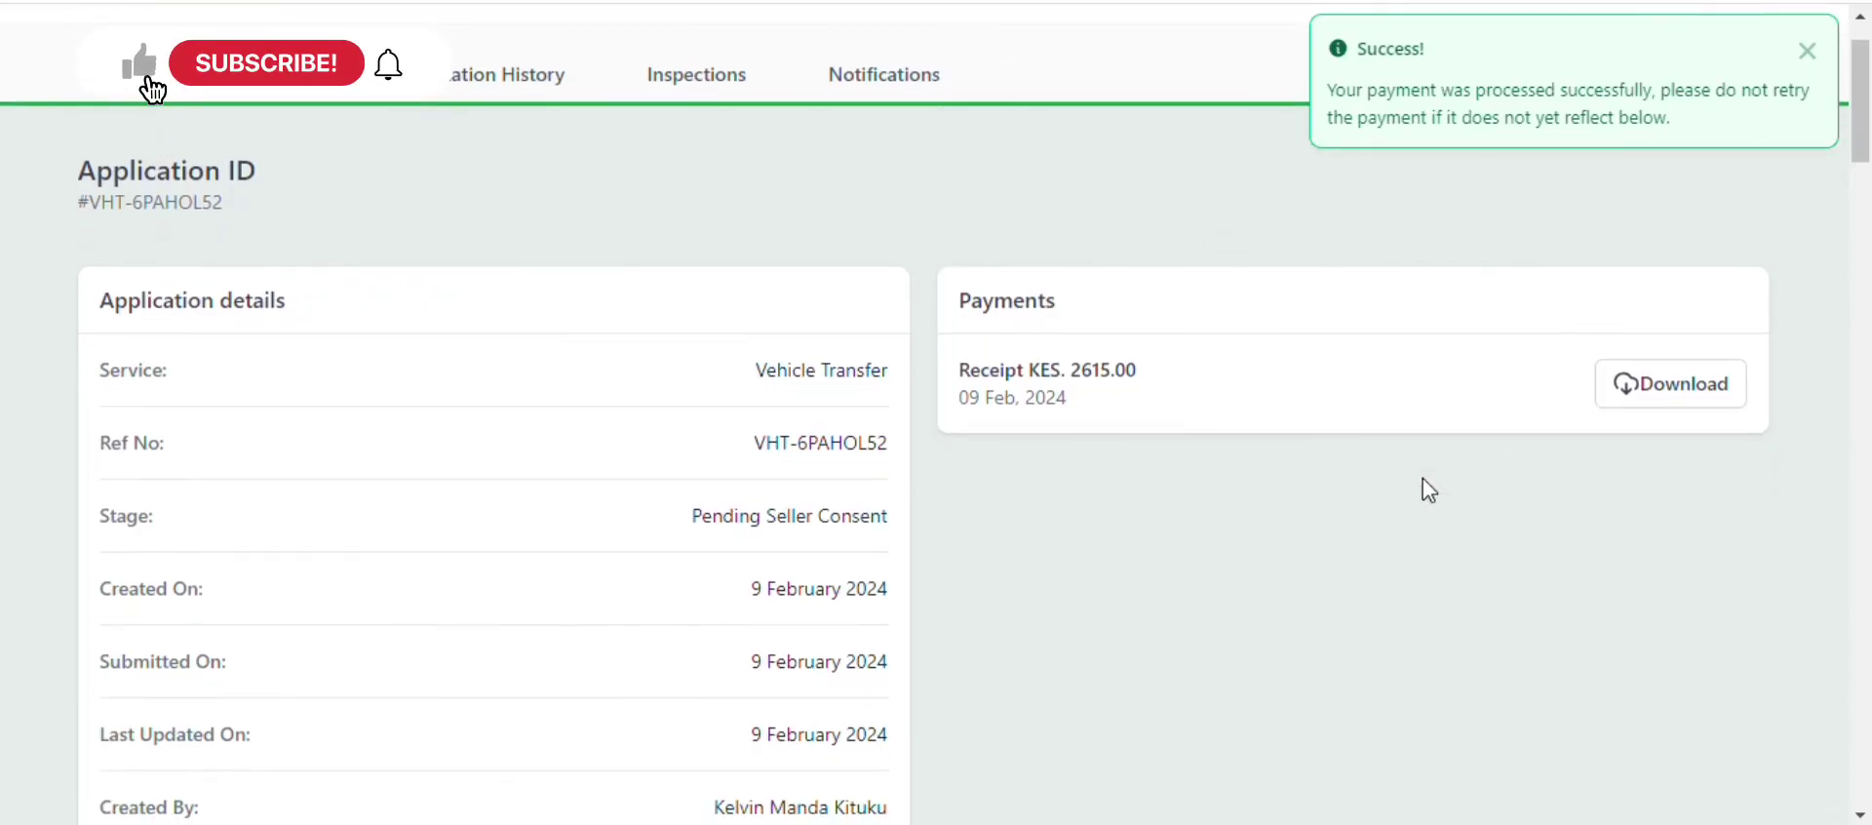
left_click(1679, 385)
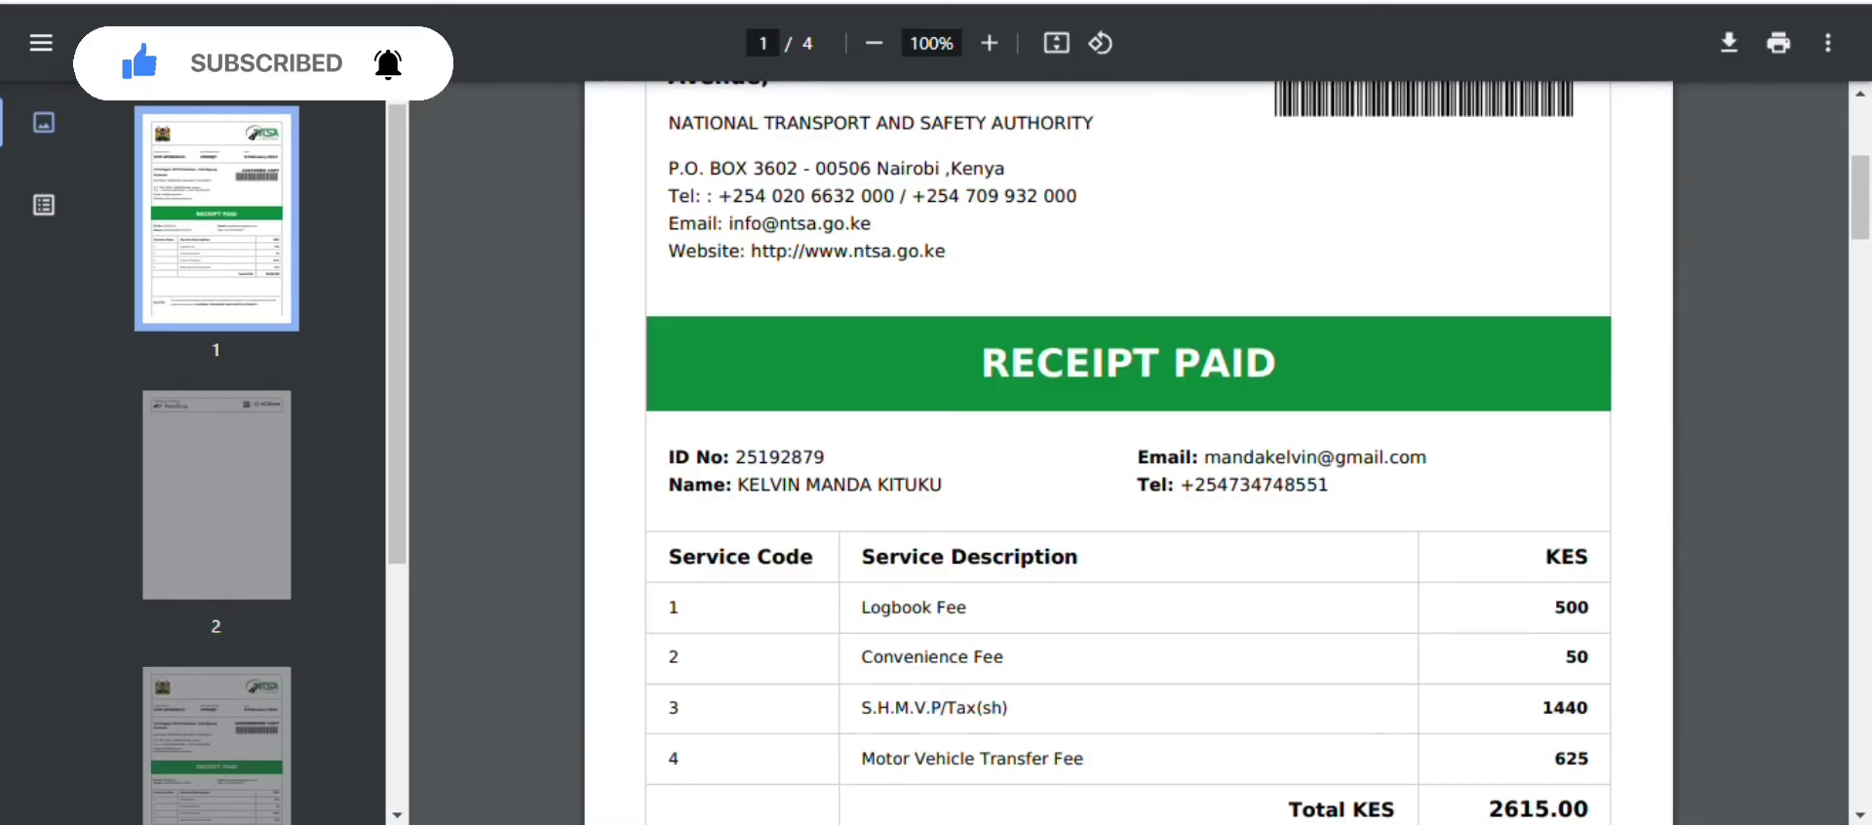
Step: Scroll through the RECEIPT PAID PDF itemising logbook, convenience, tax and transfer fees
scroll(1065, 279, "up", 3)
scroll(1066, 280, "up", 2)
scroll(1067, 280, "down", 10)
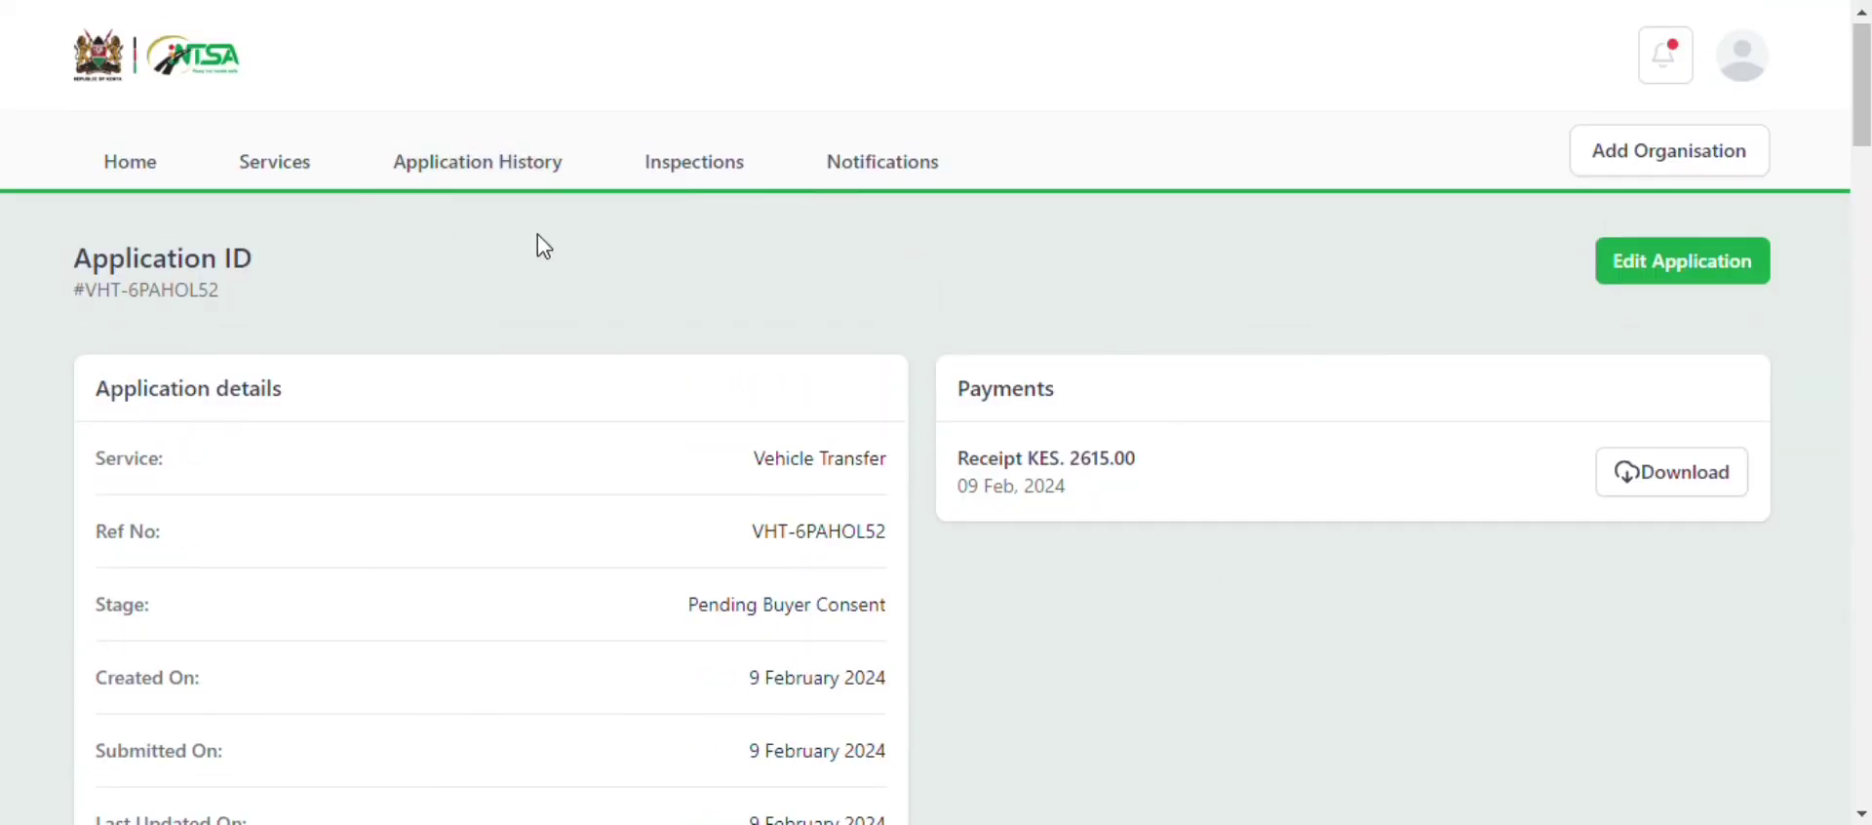
Step: Show Application History, where Vehicle Transfer VHT-6PAHOL52 reads Pending Buyer Consent
left_click(505, 175)
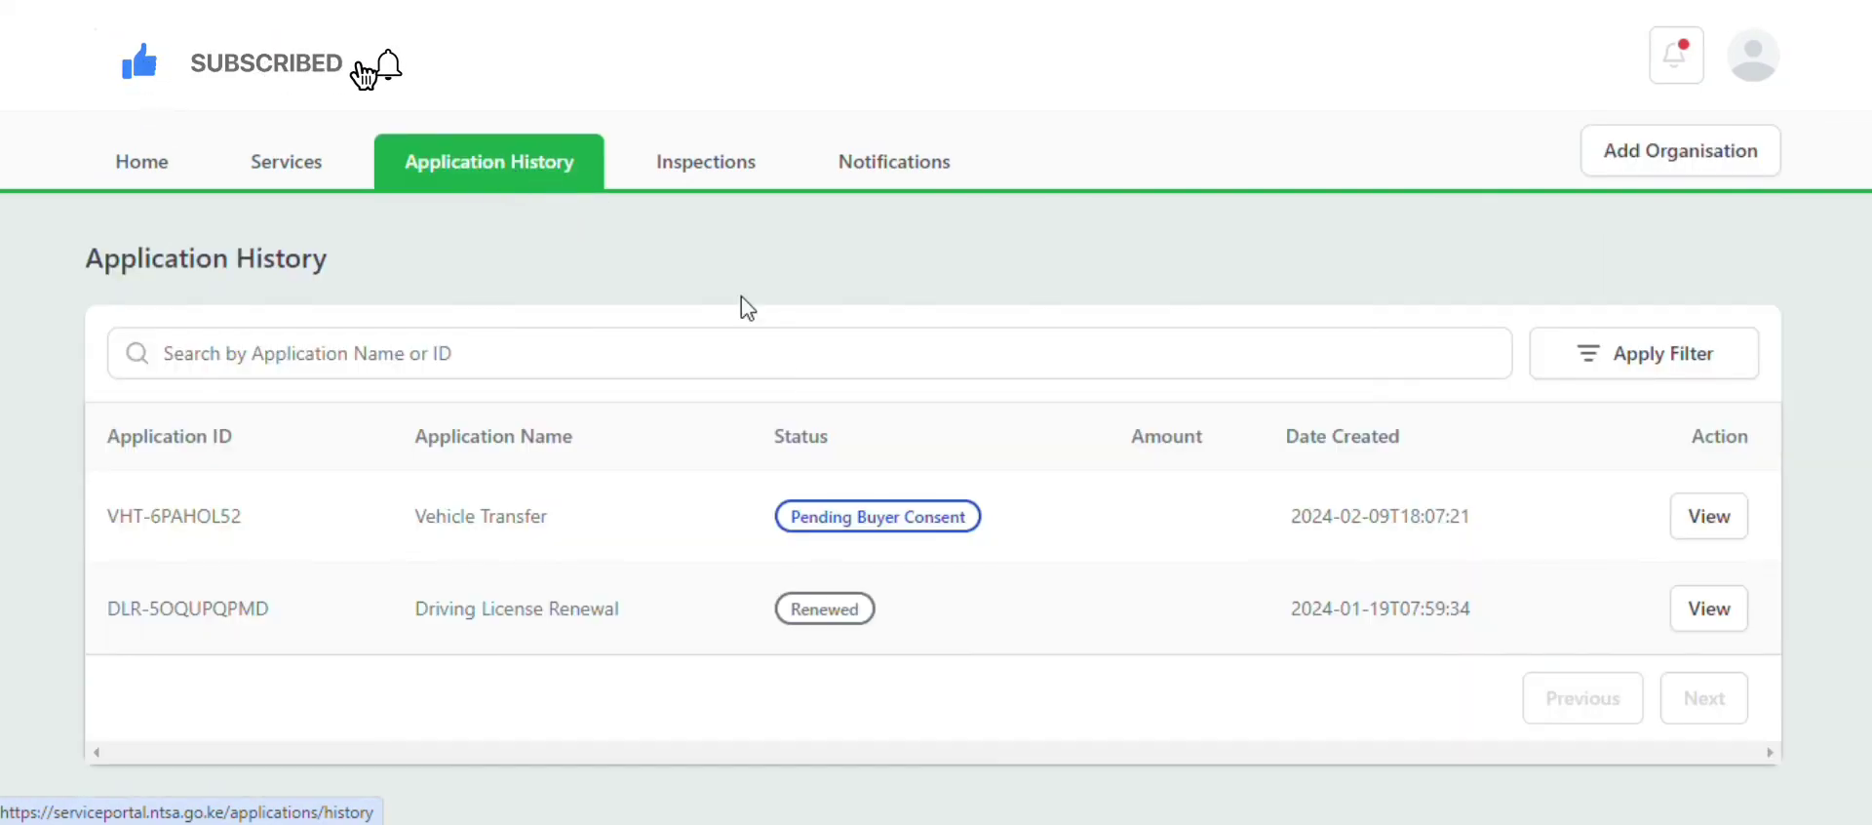